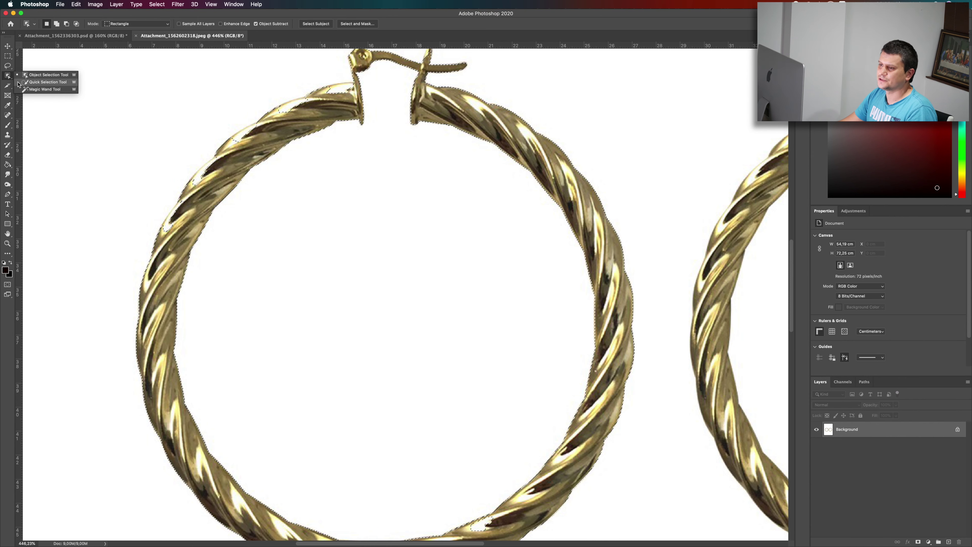
Step: Switch to the Quick Selection tool with a larger brush and check the selection edge all around the hoop earring
click(25, 82)
key(bracketright)
key(bracketright)
key(bracketright)
key(bracketright)
key(bracketright)
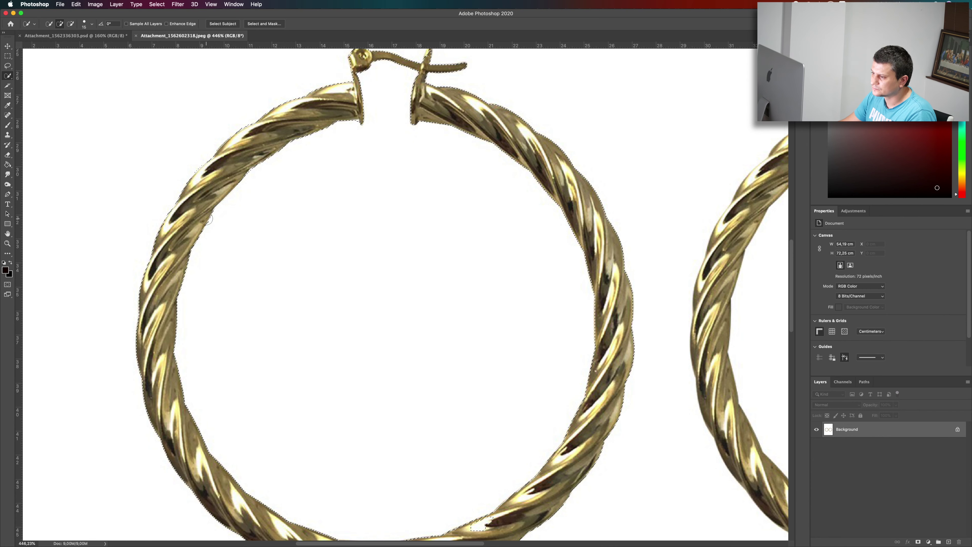
scroll(233, 364, down, 2)
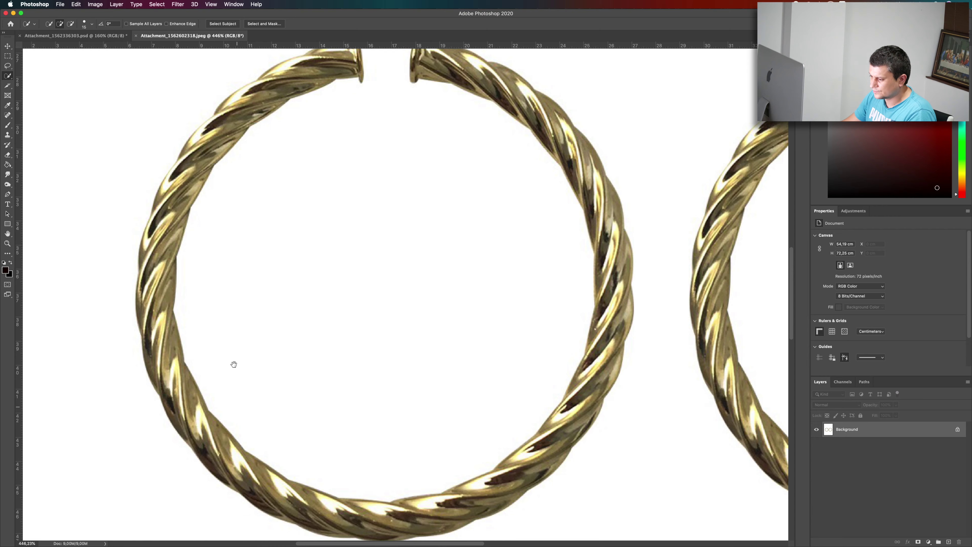
scroll(234, 364, down, 6)
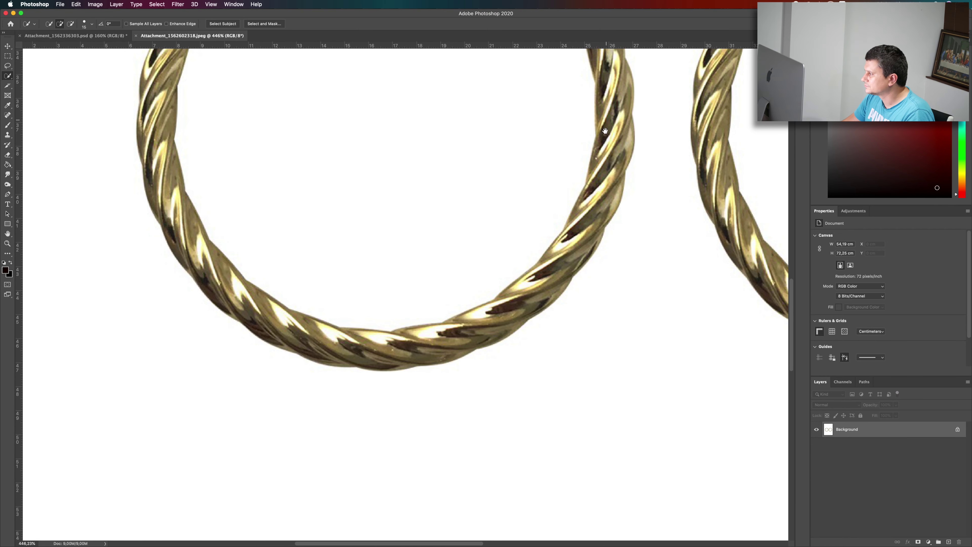
scroll(605, 131, up, 10)
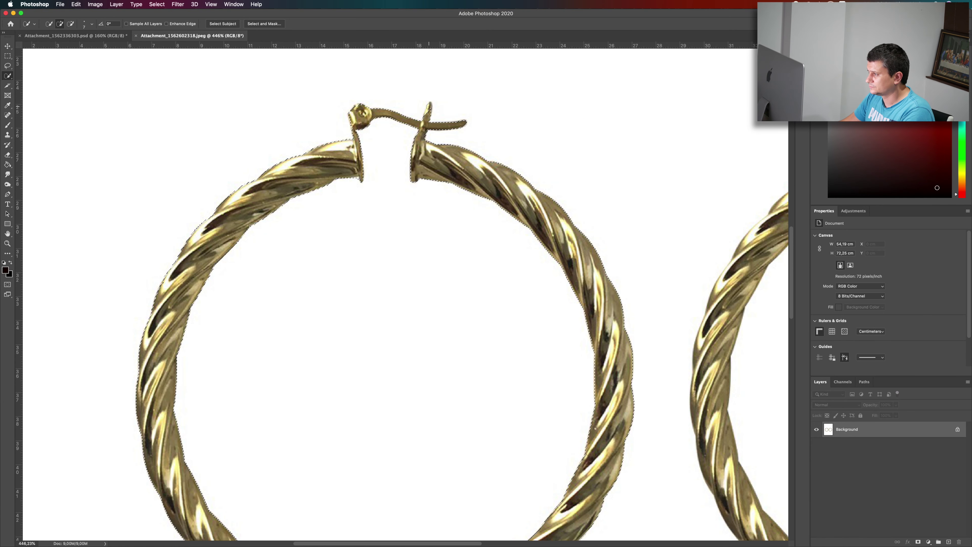
Step: Adjust the Quick Selection brush down to a small tip suited to the earring's thin clasp
key(bracketright)
key(bracketright)
key(bracketright)
key(bracketright)
key(bracketright)
key(bracketright)
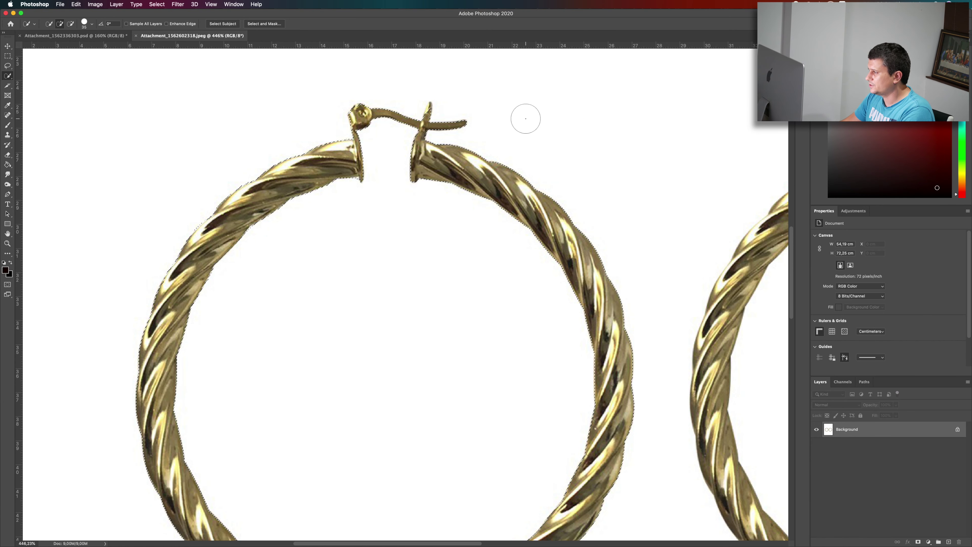
key(bracketleft)
key(bracketleft)
key(bracketleft)
key(bracketleft)
key(bracketleft)
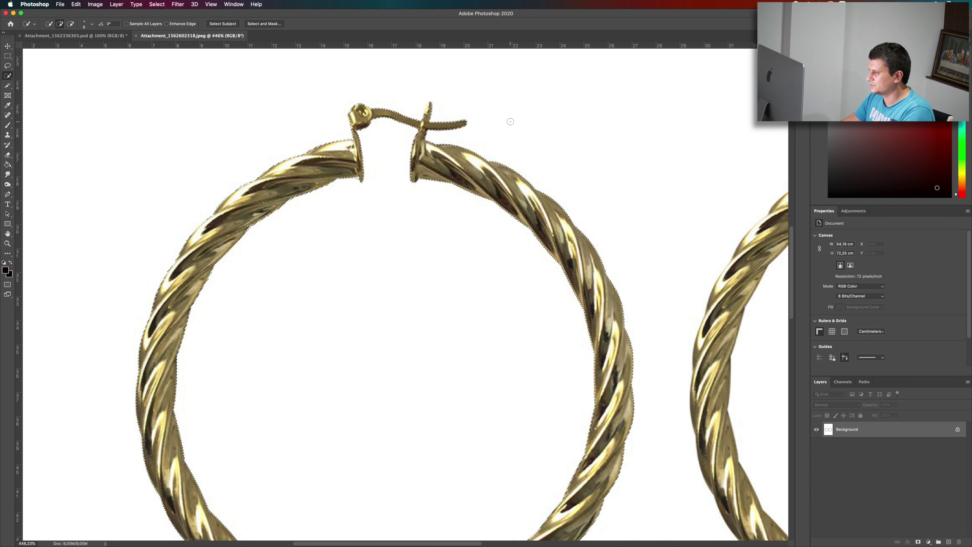
key(bracketleft)
key(bracketleft)
key(bracketleft)
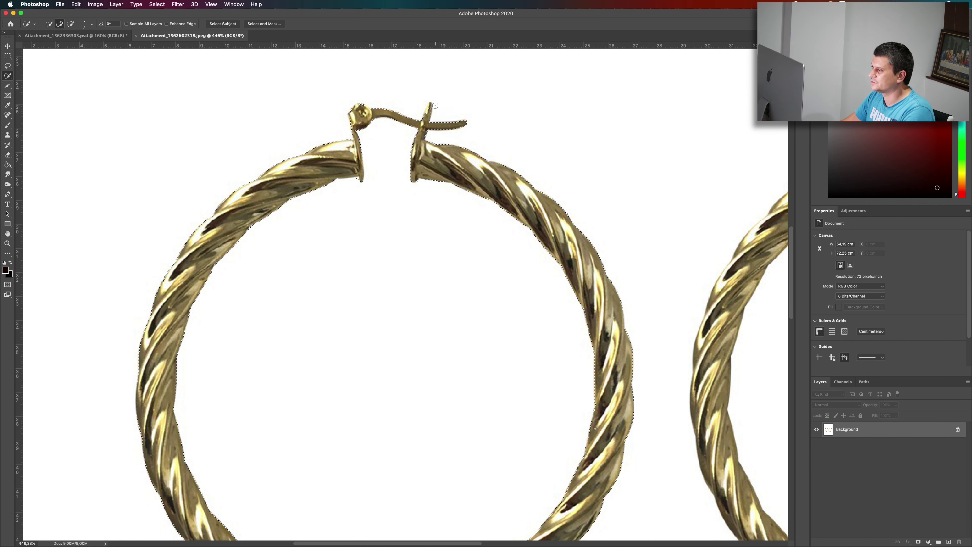
key(bracketleft)
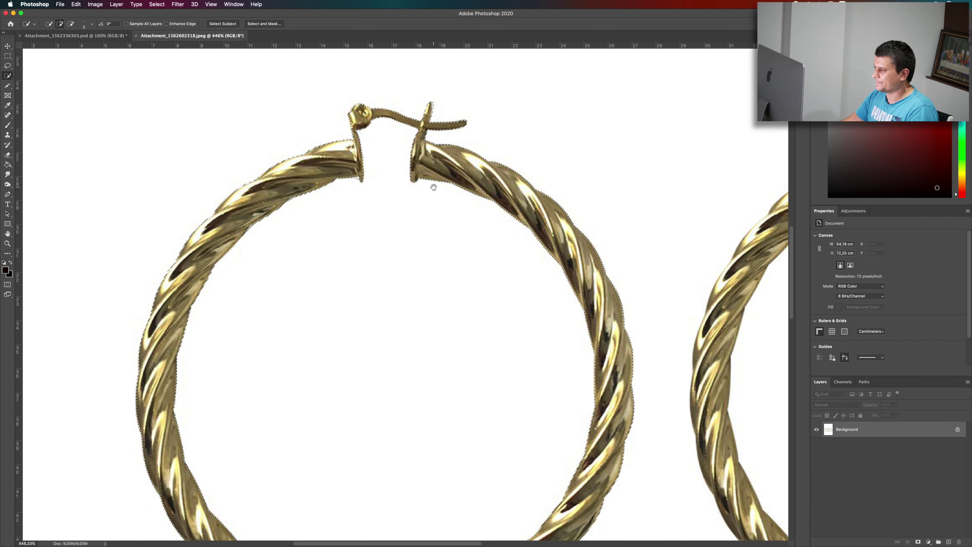
scroll(475, 214, down, 3)
scroll(455, 275, down, 5)
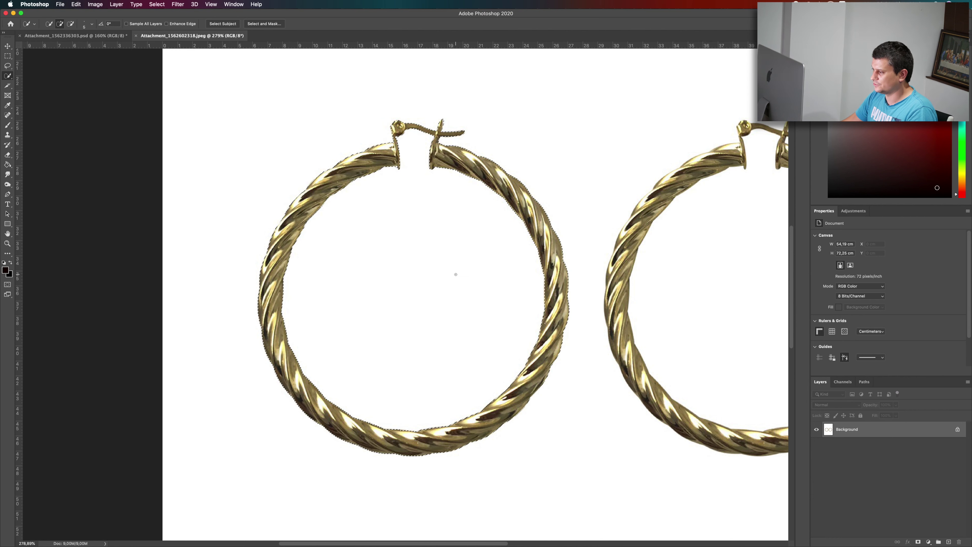
Step: Switch to the portrait document, duplicate its Background layer and make the copy the active layer
click(81, 39)
key(v)
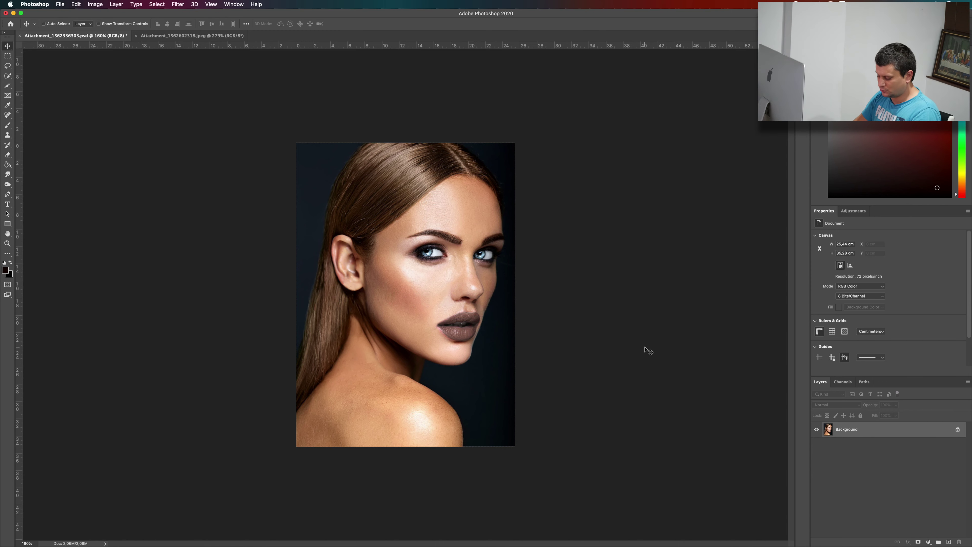
key(super+j)
right_click(880, 445)
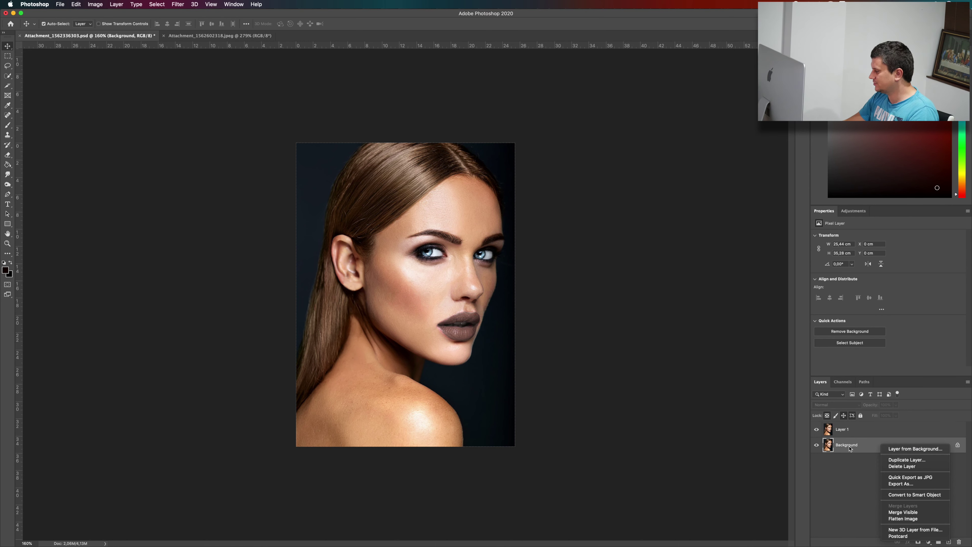
key(Escape)
click(888, 433)
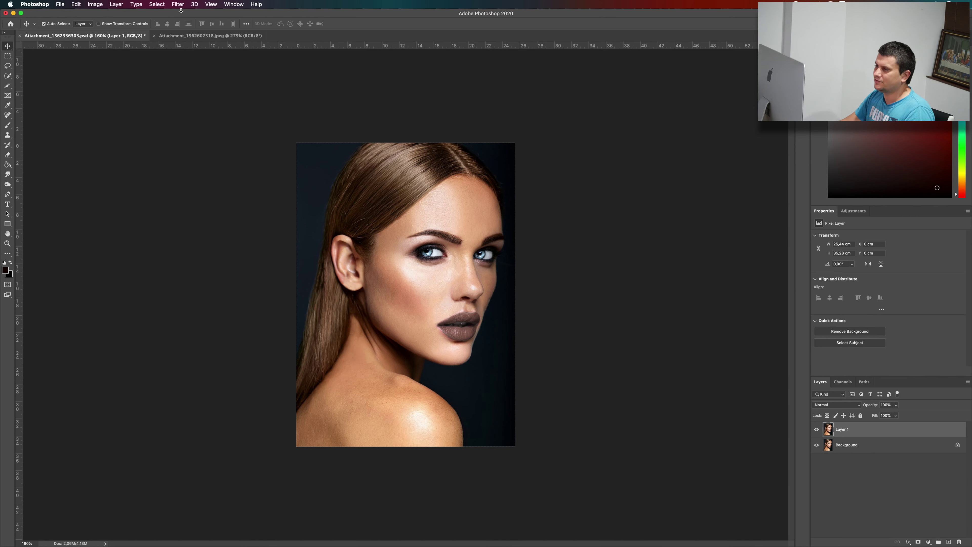
Step: Use the Liquify filter on Layer 1 with brush size 70 to pull the earlobe slightly downward, and apply it
click(175, 5)
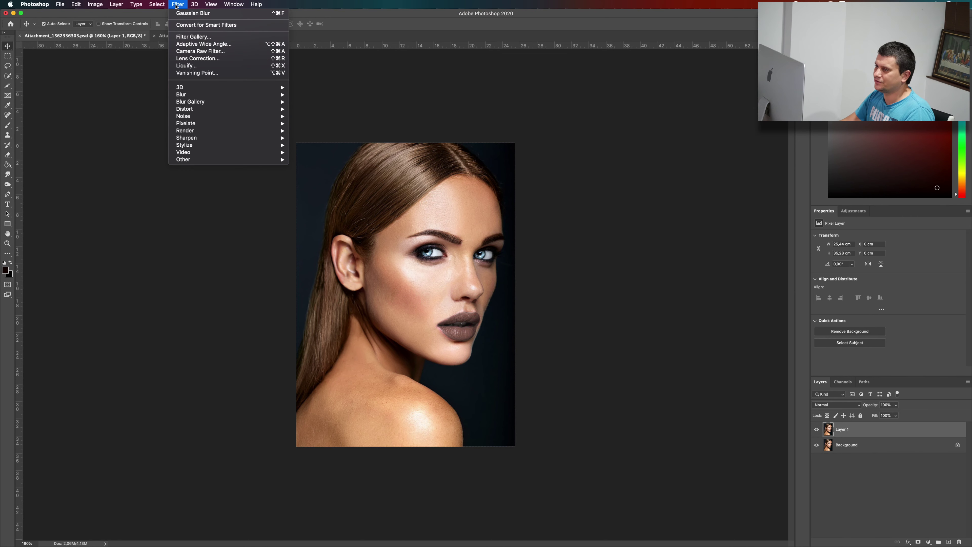
click(192, 67)
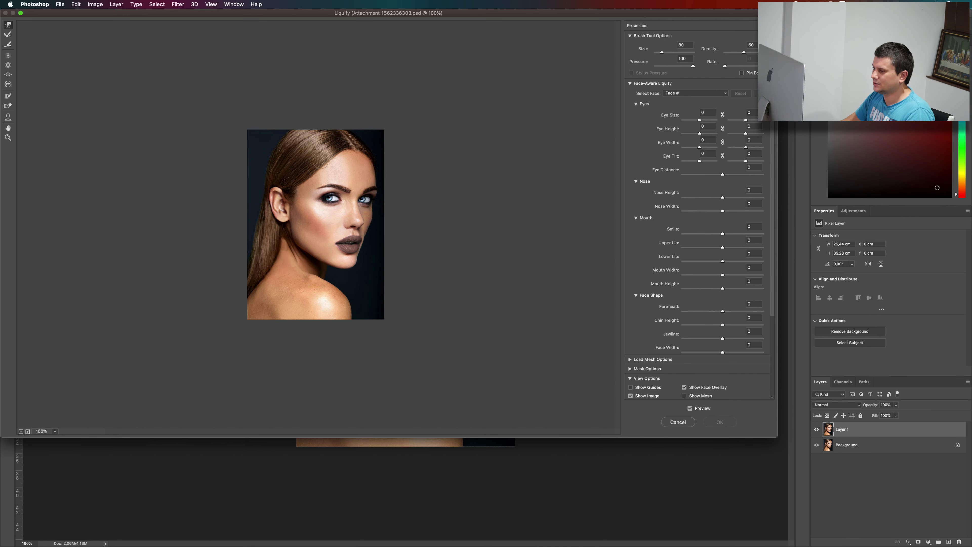
scroll(321, 159, up, 8)
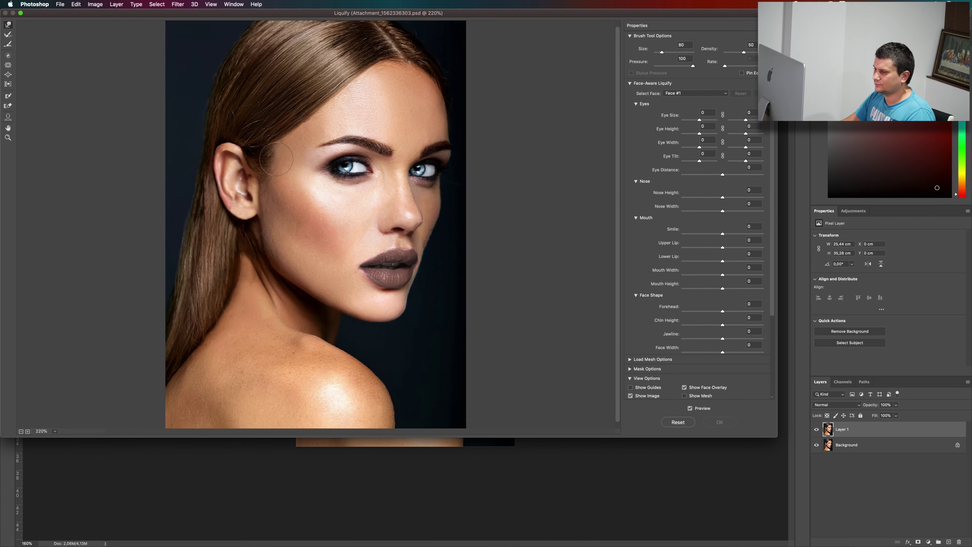
scroll(276, 159, up, 1)
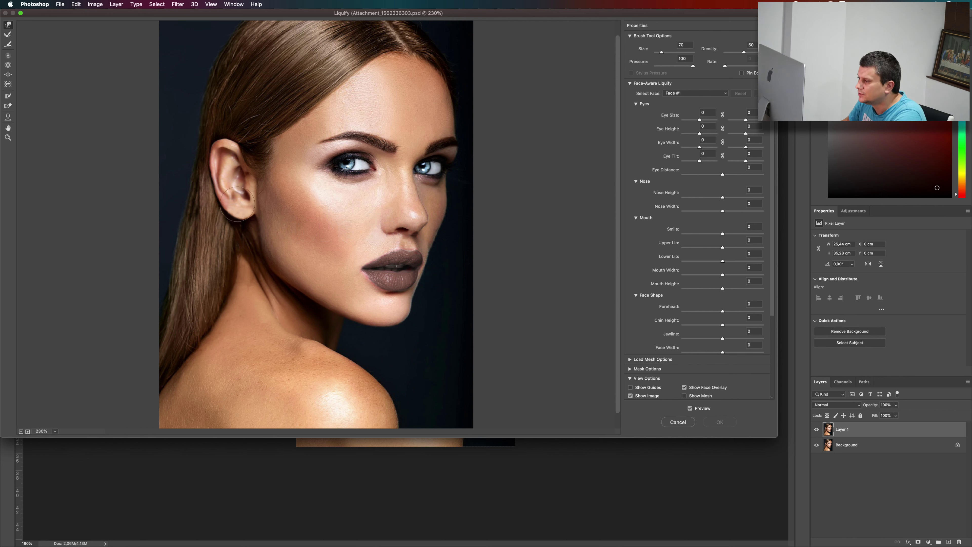
key(bracketleft)
drag(240, 209, 241, 213)
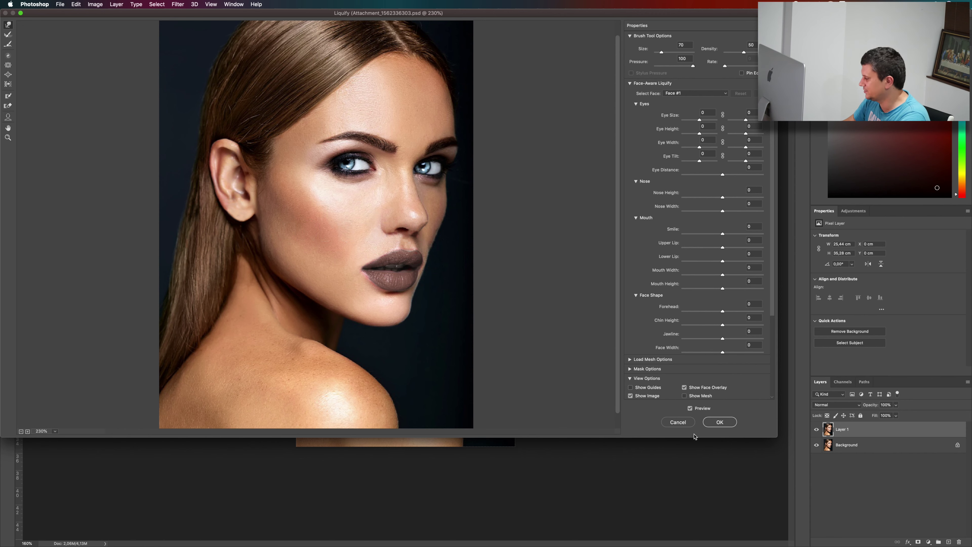
click(716, 422)
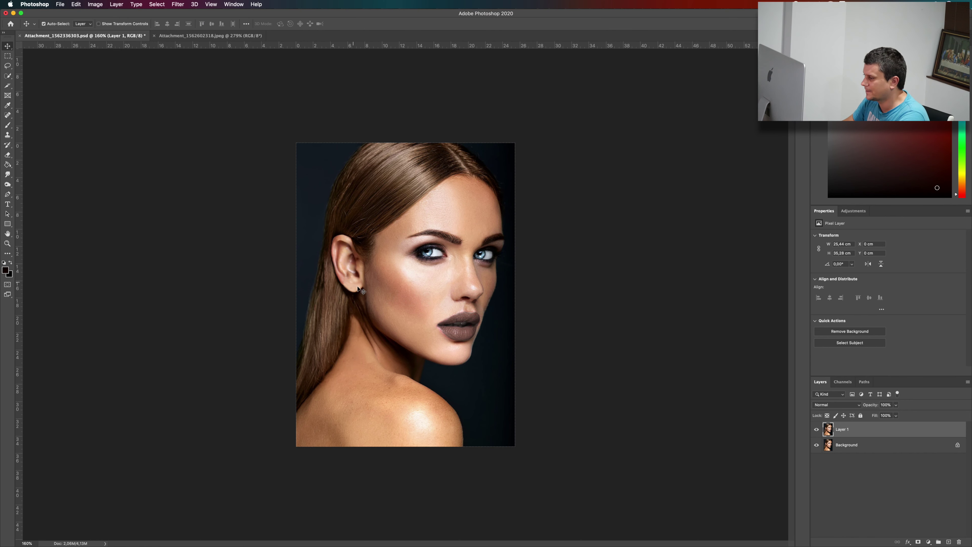
Step: Toggle the visibility of Layer 1 repeatedly to compare the earlobe before and after the Liquify change
click(816, 430)
click(817, 430)
click(817, 431)
click(817, 430)
click(817, 430)
click(817, 430)
click(817, 430)
click(816, 430)
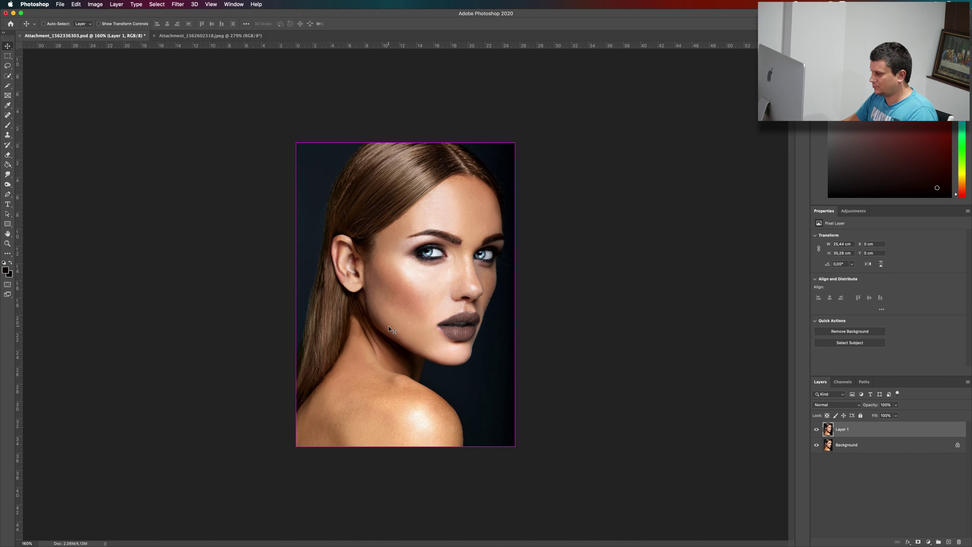
Step: Paste the hoop earring into the portrait, scale it proportionally to about 24.7% and place it under the earlobe
key(super+v)
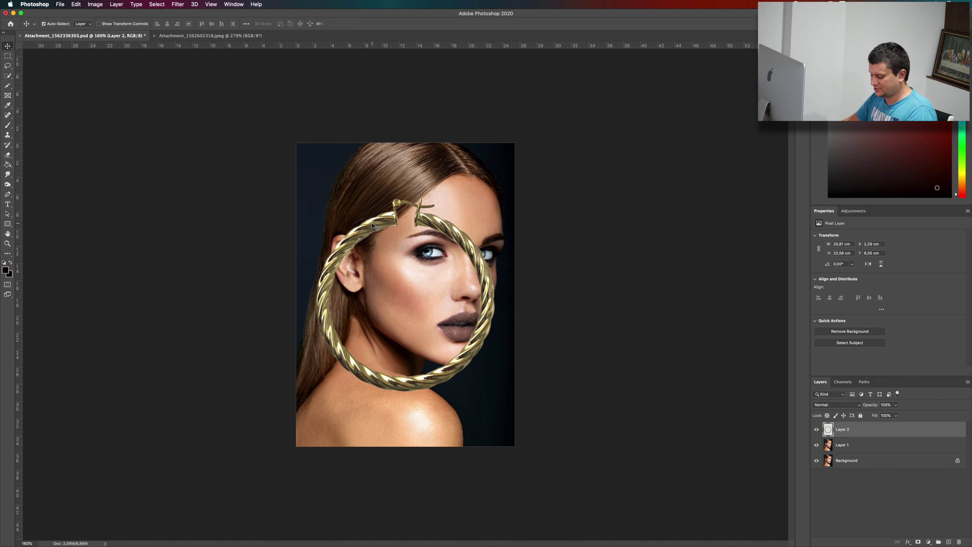
key(super+t)
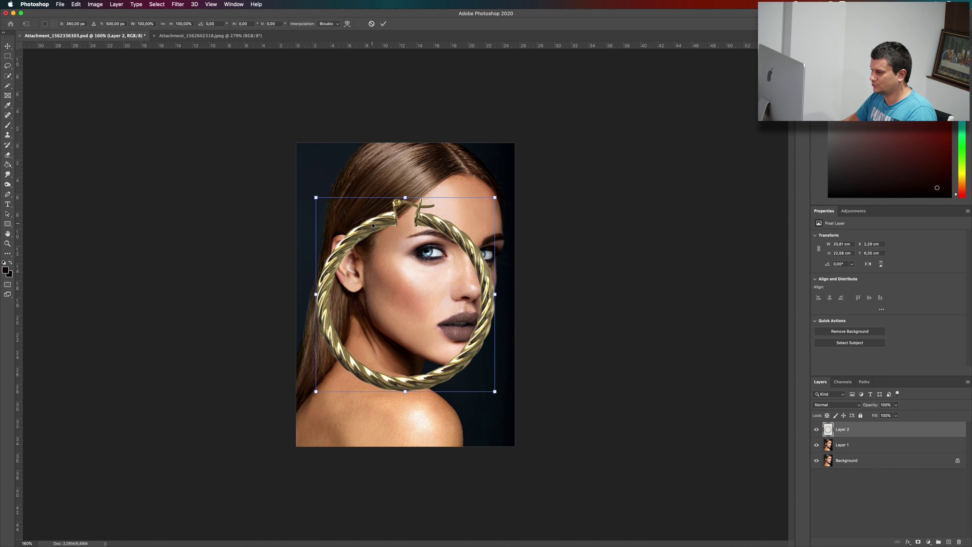
click(84, 4)
click(309, 223)
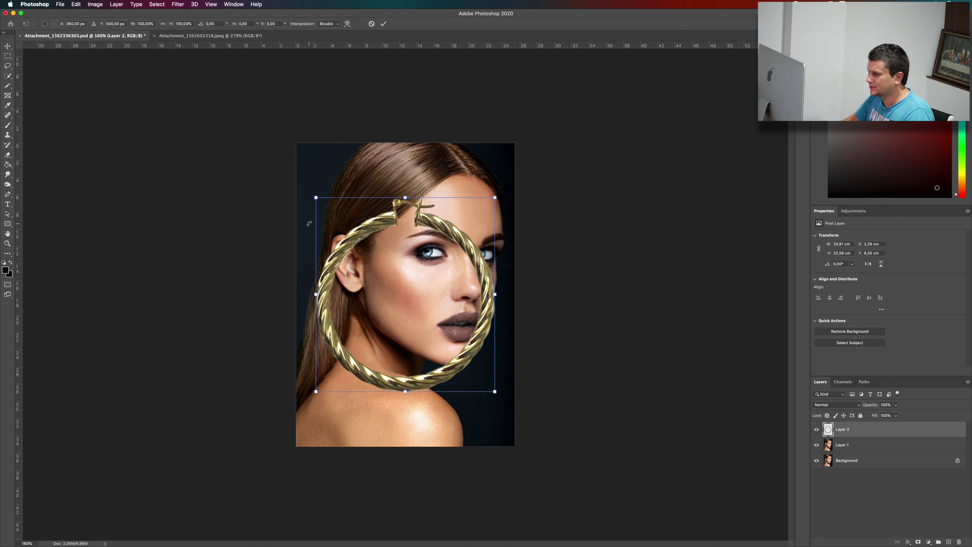
click(163, 24)
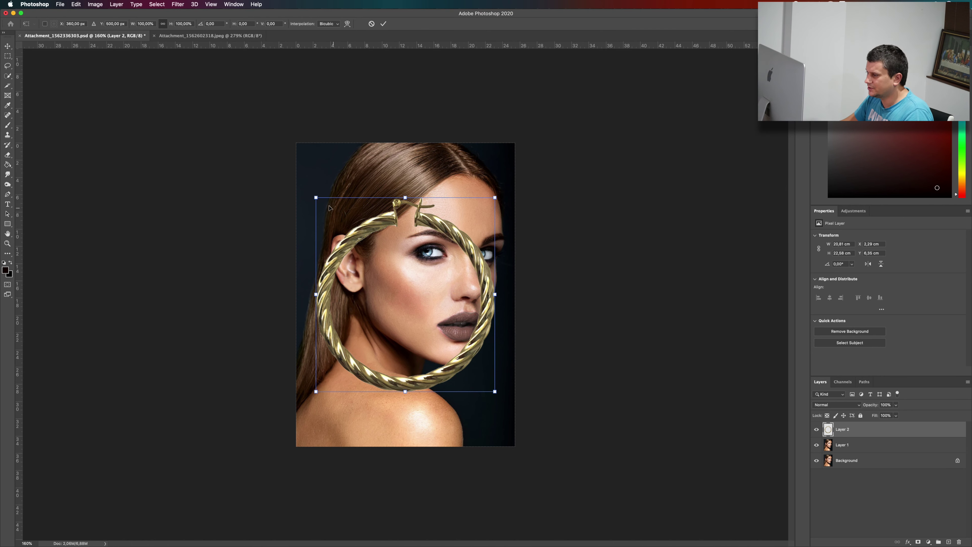
drag(315, 197, 329, 284)
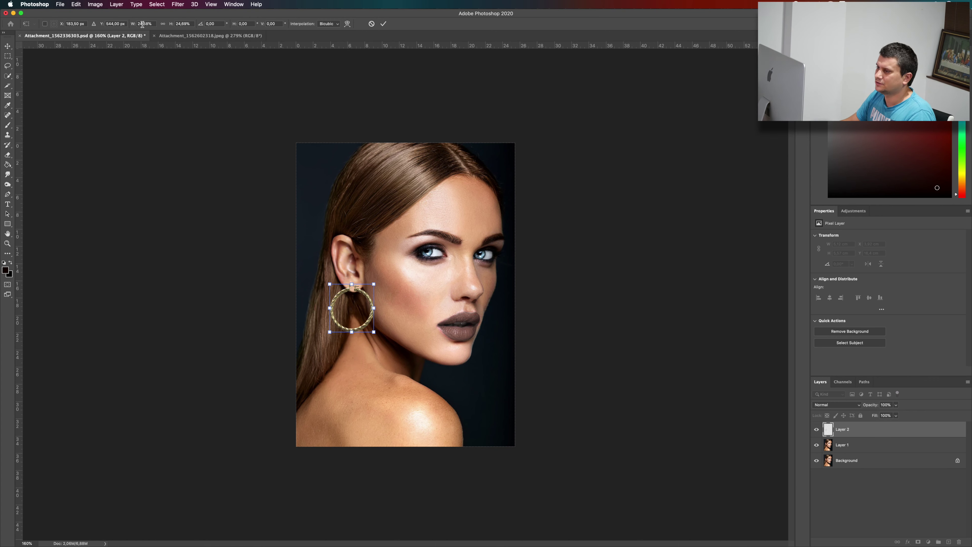
Step: Mirror the earring horizontally by making its width scale negative, at about -24.7%
drag(138, 25, 134, 26)
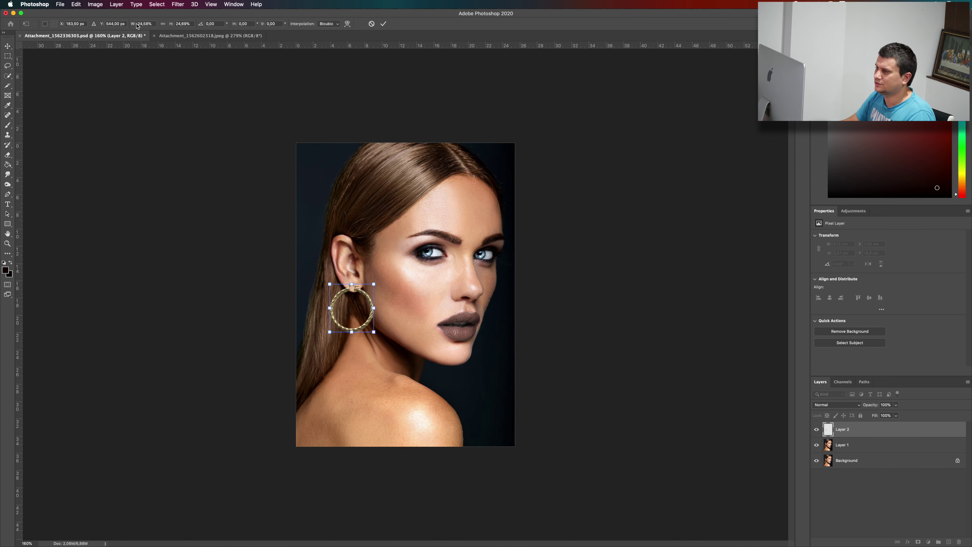
click(138, 23)
click(138, 24)
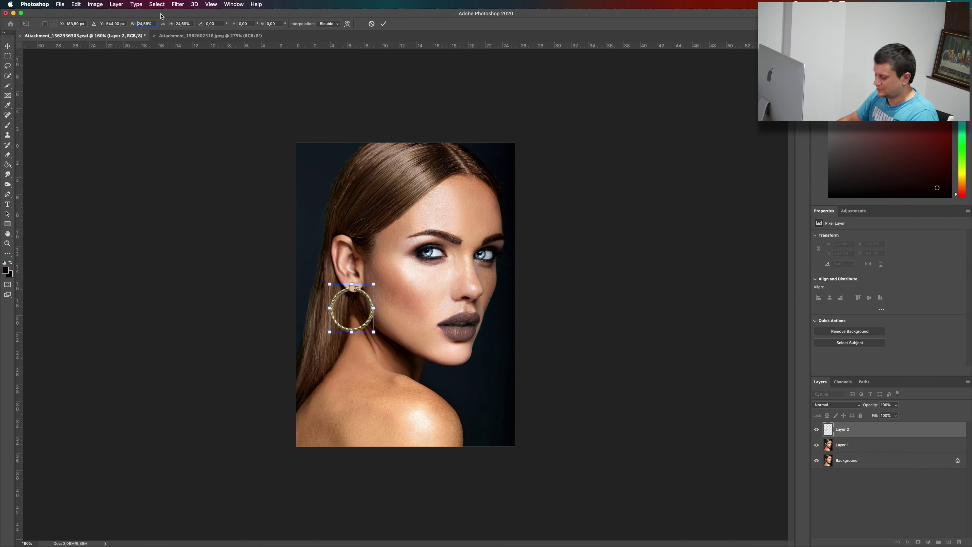
text(-)
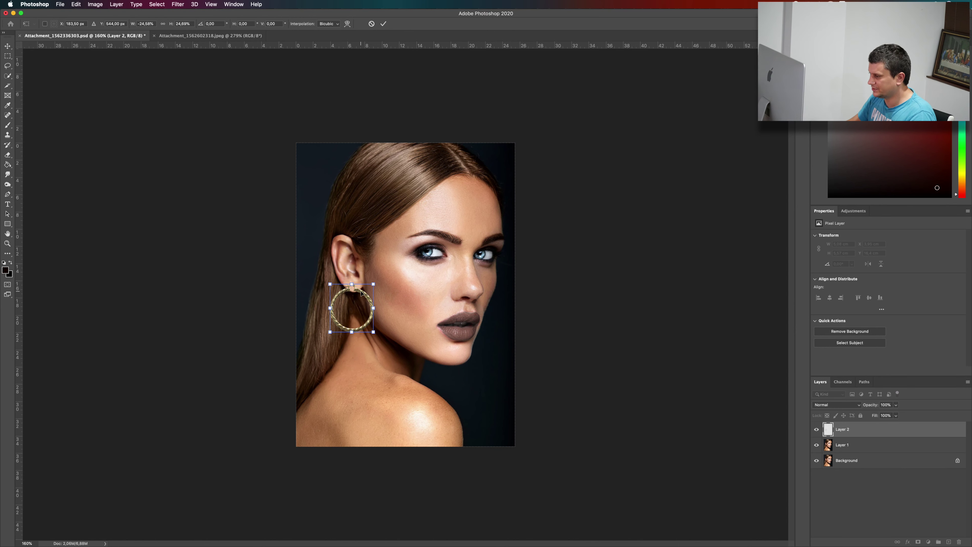
key(Return)
key(Left)
key(Delete)
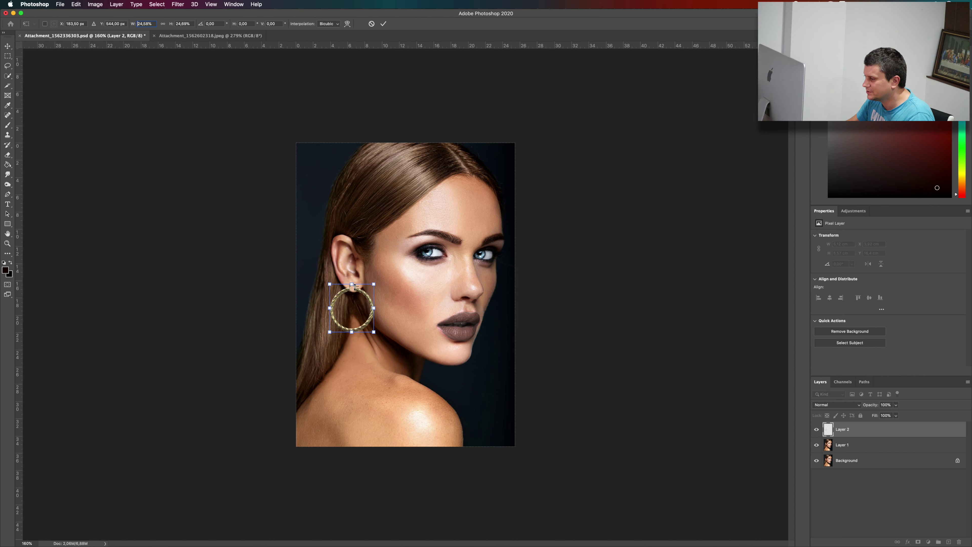
text(-)
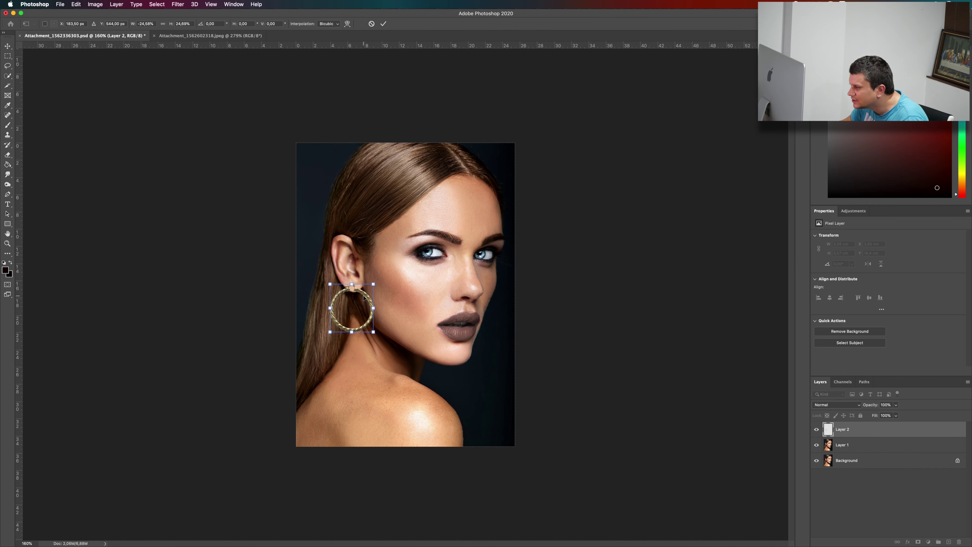
Step: Narrow the earring to a width scale of about -23%, align its clasp with the earlobe and commit the transform
drag(363, 296, 362, 297)
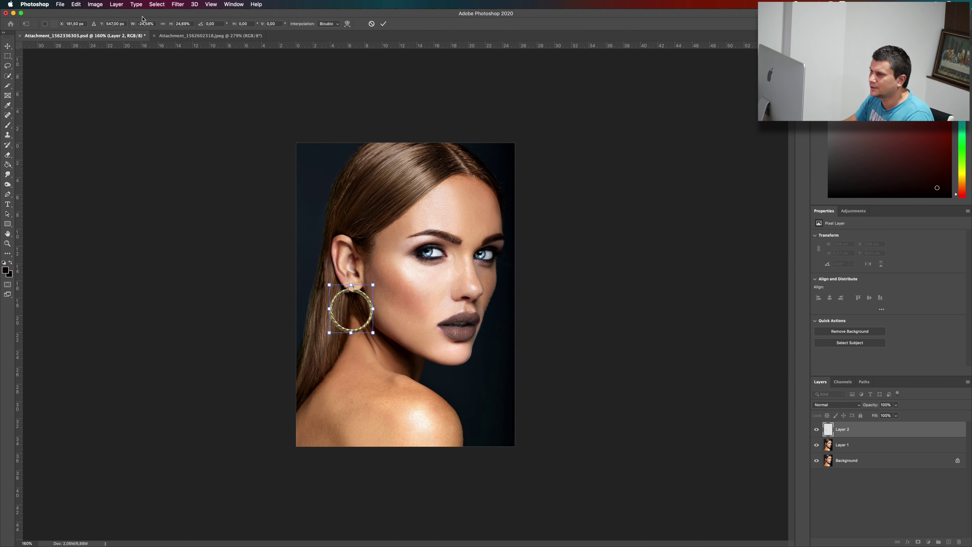
drag(374, 308, 368, 299)
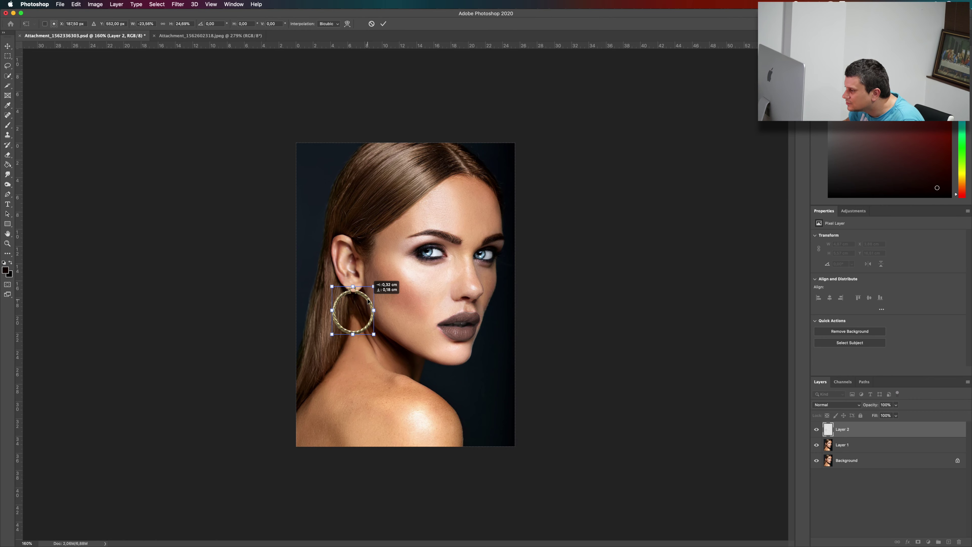
scroll(367, 300, up, 5)
scroll(346, 302, down, 3)
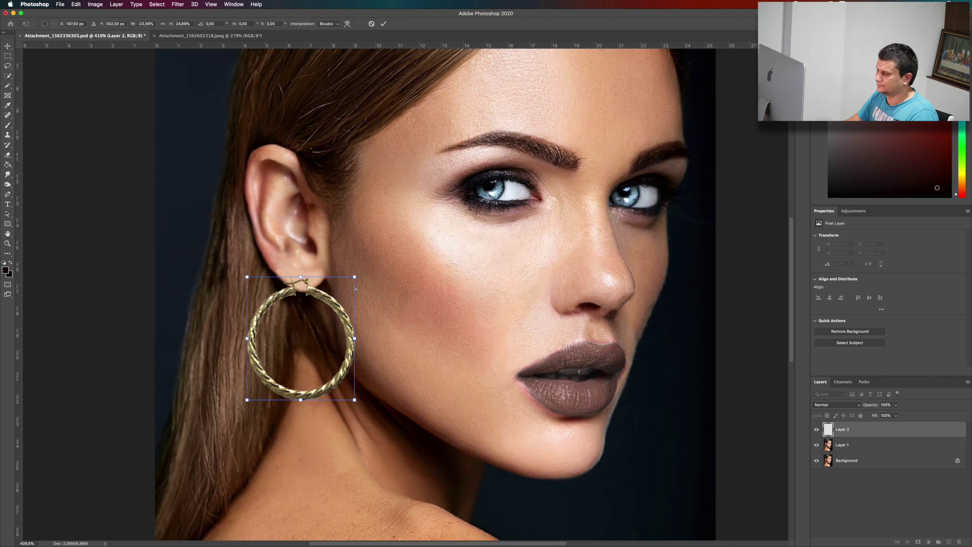
drag(347, 302, 344, 305)
key(Return)
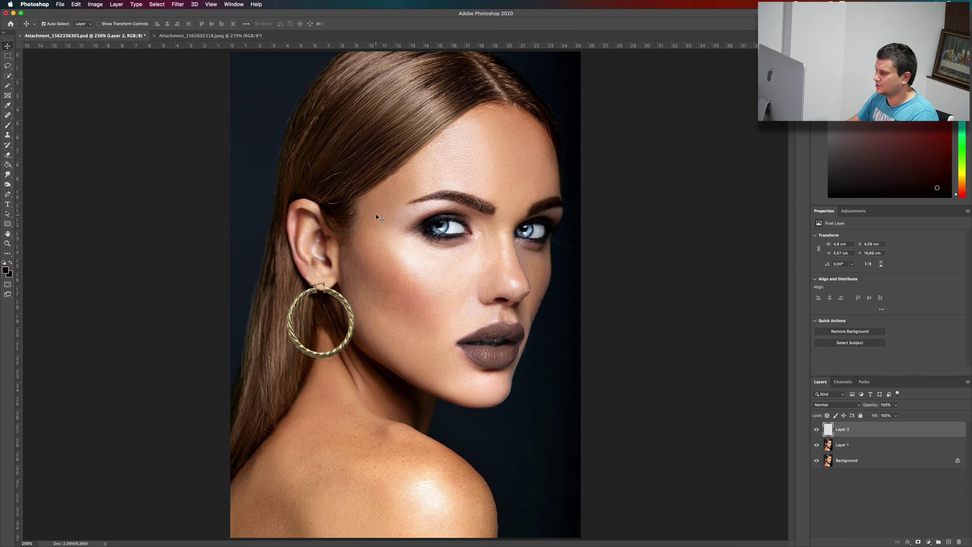
Step: Erase the rear clasp wire of the earring over the earlobe with a small soft Eraser at 0% hardness
scroll(332, 275, up, 3)
scroll(332, 274, up, 3)
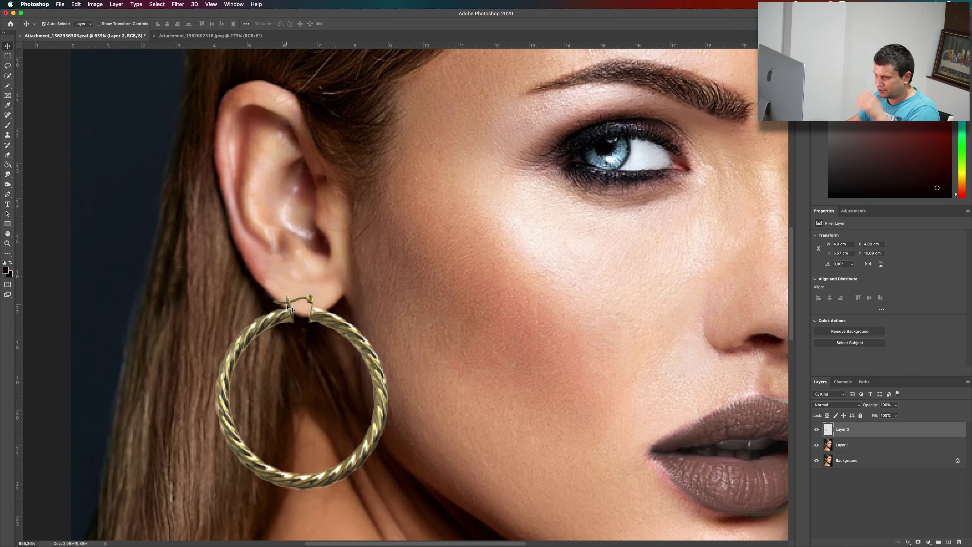
key(e)
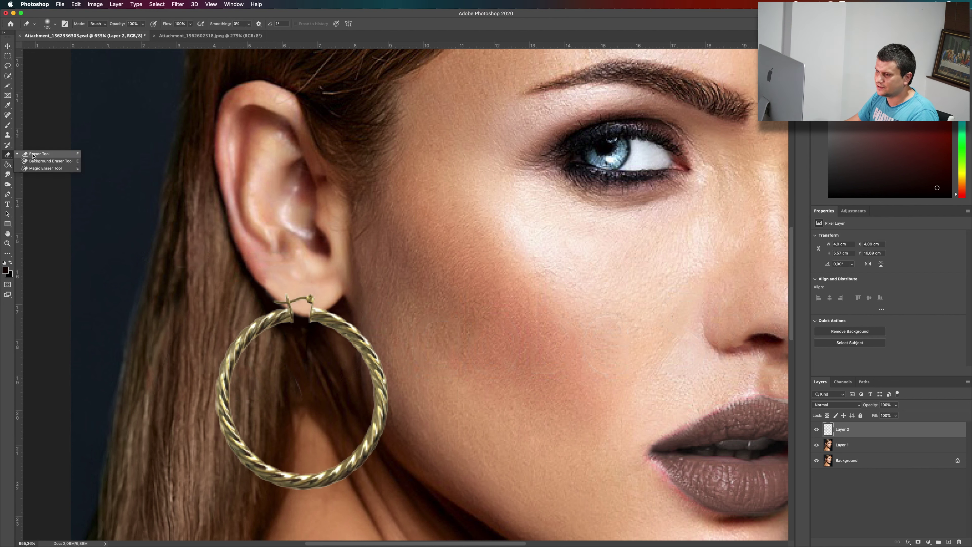
click(48, 23)
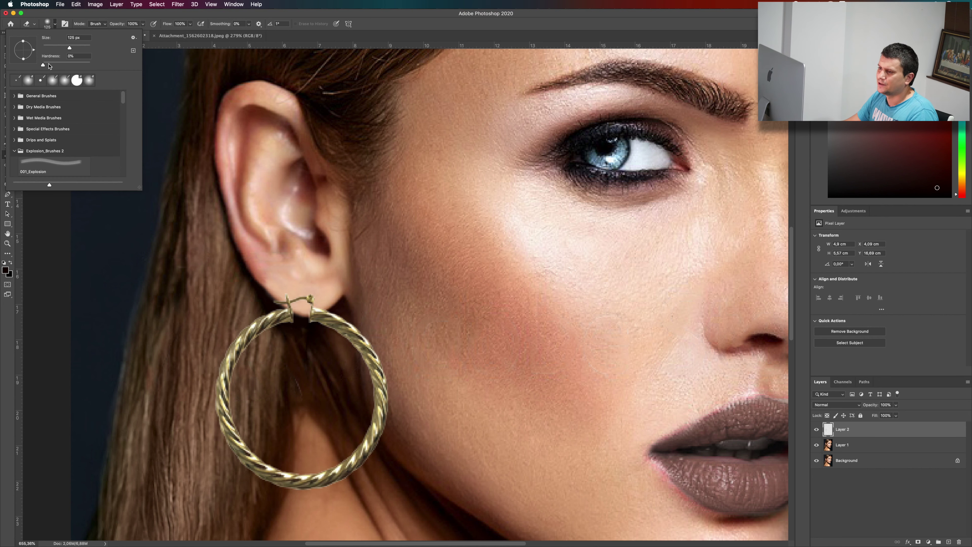
drag(50, 66, 1, 69)
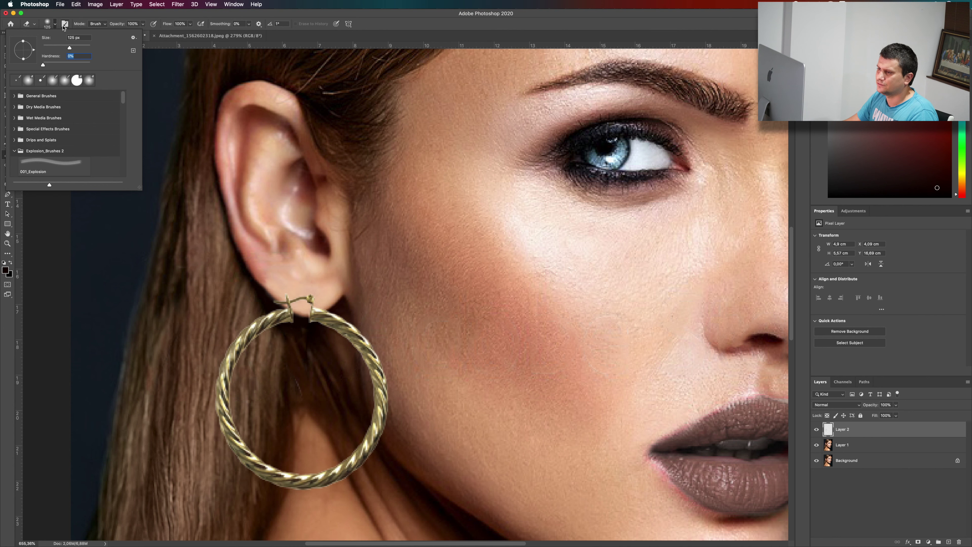
click(54, 26)
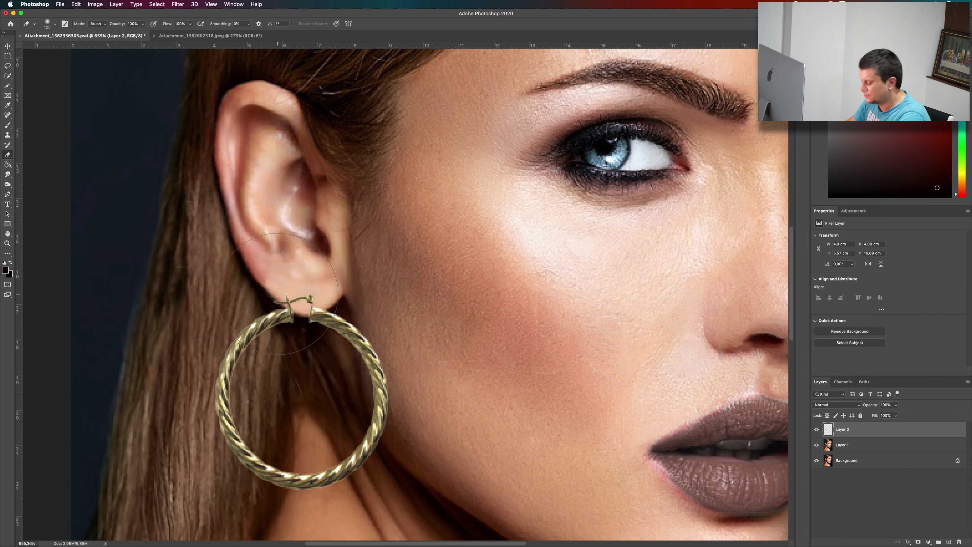
key(bracketleft)
key(bracketleft)
key(bracketleft)
key(bracketleft)
key(bracketleft)
key(bracketleft)
key(bracketleft)
key(bracketleft)
key(bracketleft)
key(bracketleft)
key(bracketleft)
key(bracketleft)
key(bracketleft)
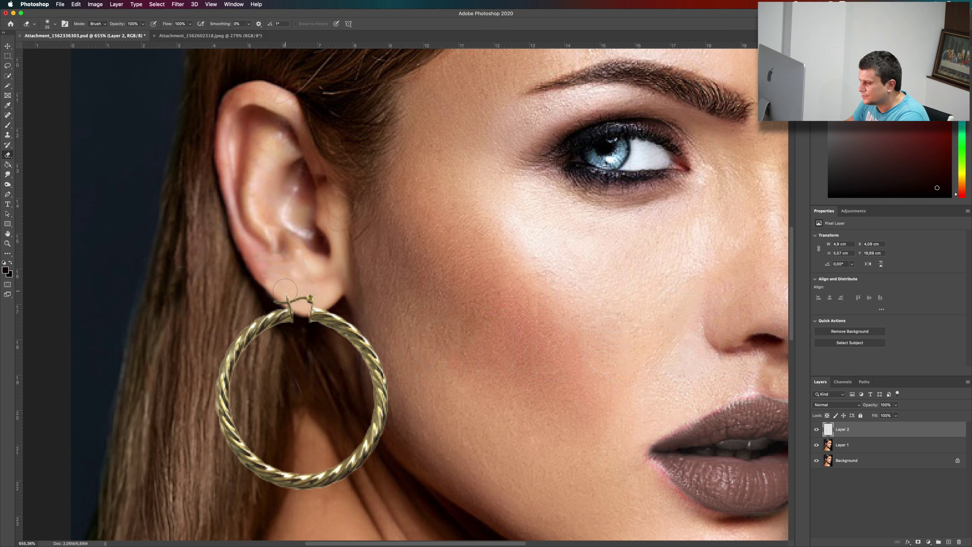
key(bracketleft)
key(bracketleft)
drag(278, 300, 297, 296)
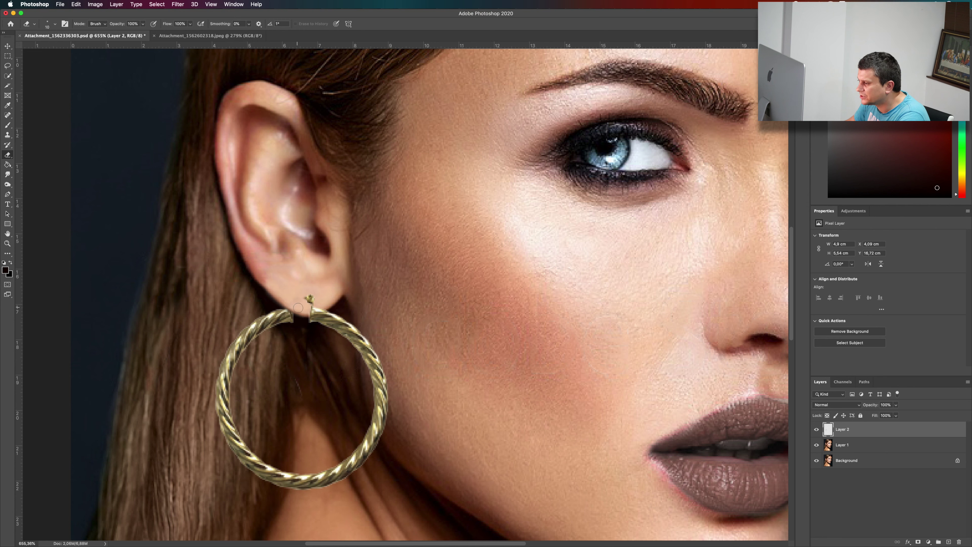
Step: Shift the earring slightly right and down beneath the earlobe, to about X 4.2 cm, Y 16.9 cm
click(7, 46)
drag(325, 320, 327, 319)
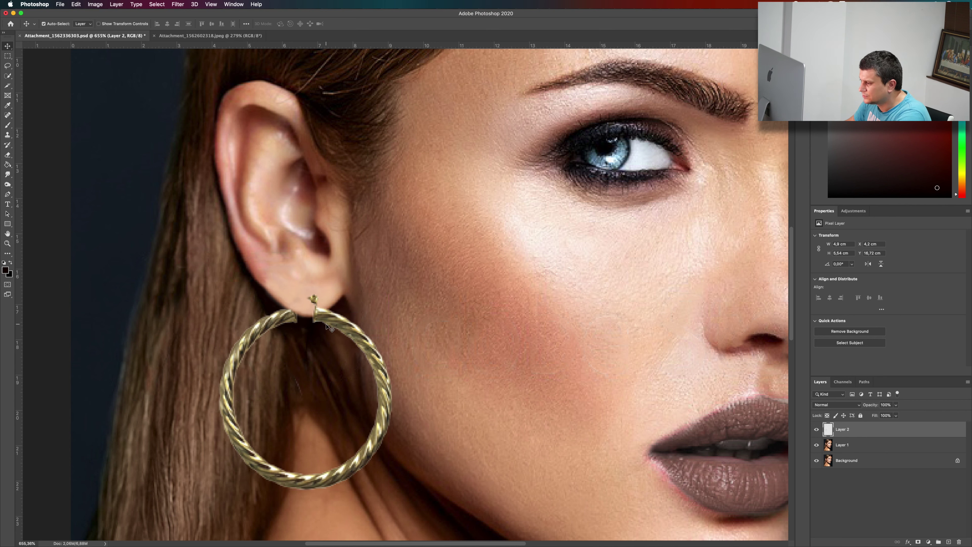
key(Right)
key(Right)
key(Down)
key(Down)
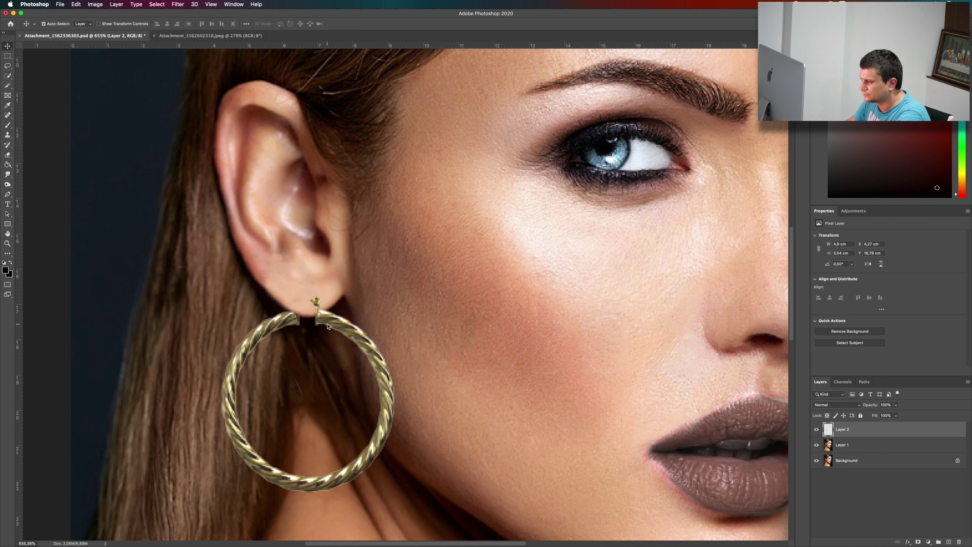
key(Left)
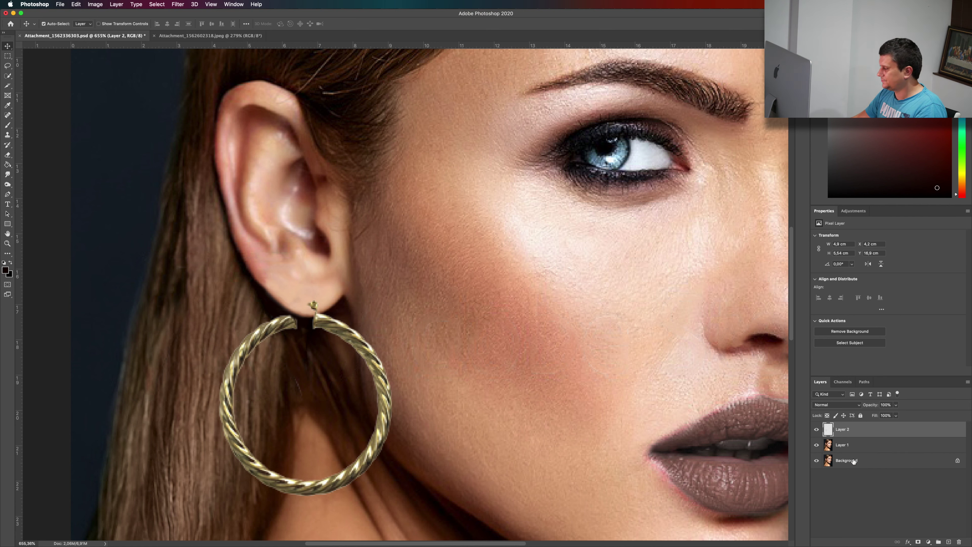
Step: Add an empty layer directly beneath the earring's layer and rename the earring's layer to Earring
click(949, 541)
drag(869, 434, 862, 456)
right_click(841, 430)
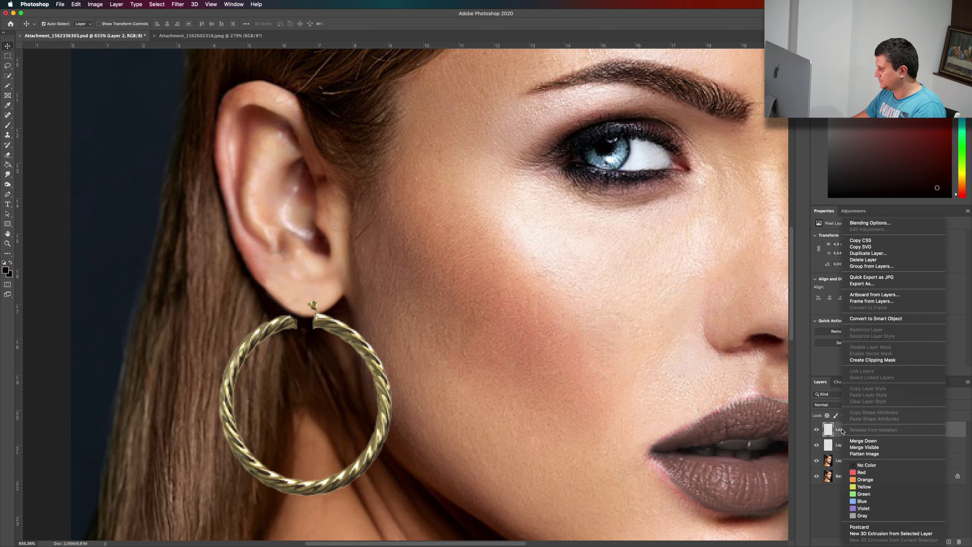
click(842, 431)
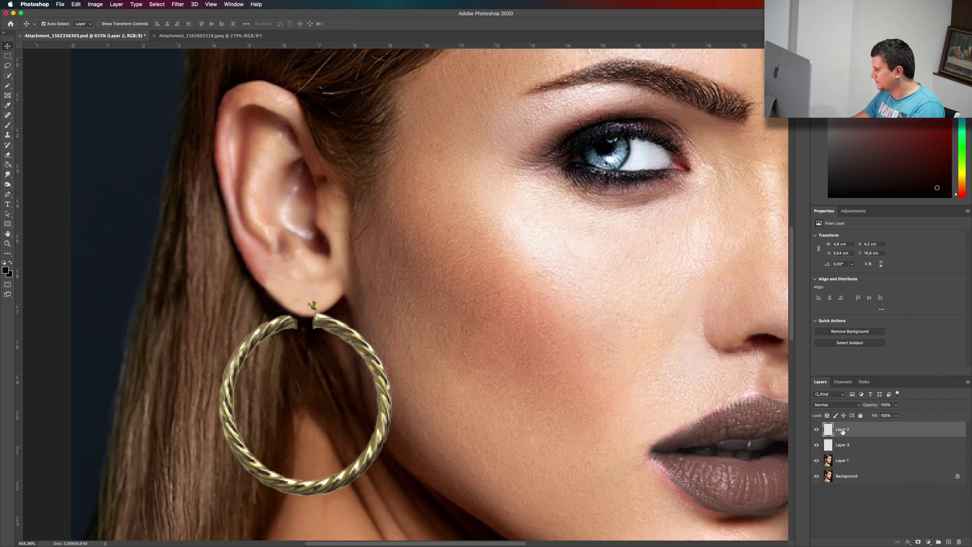
double_click(842, 429)
text(Earring)
key(Return)
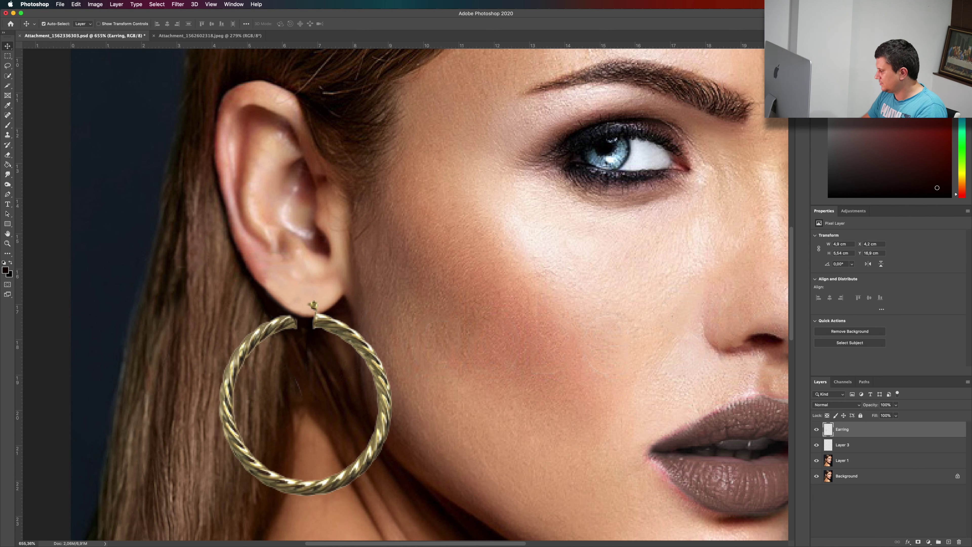
Step: Paint a small shadow beside the clasp on Layer 3, using a small 0% hardness Brush in a dark colour sampled near the clasp
click(875, 448)
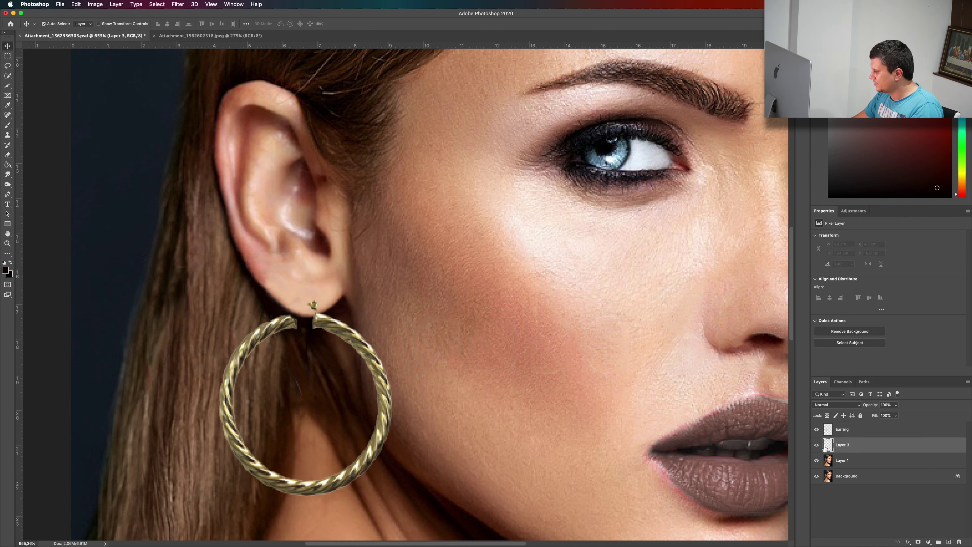
click(11, 125)
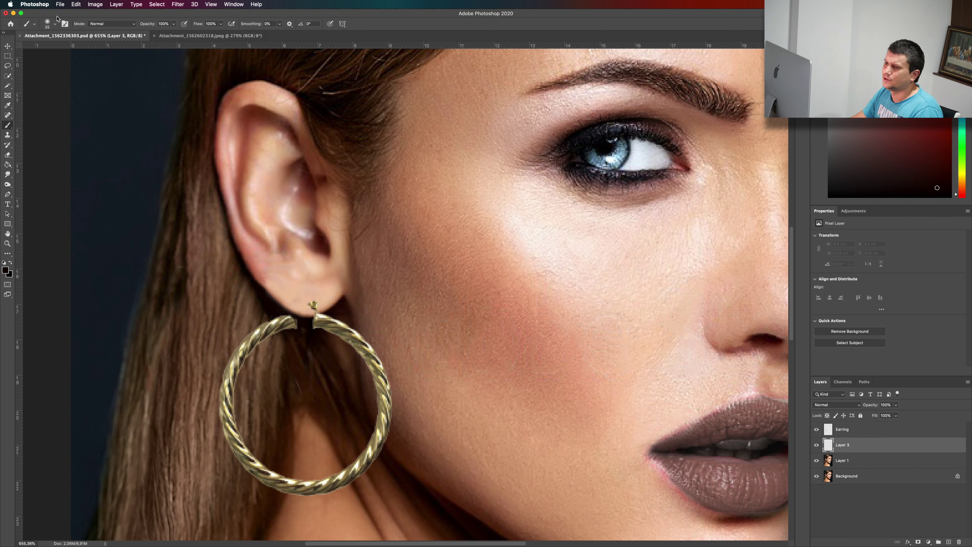
click(50, 24)
click(43, 64)
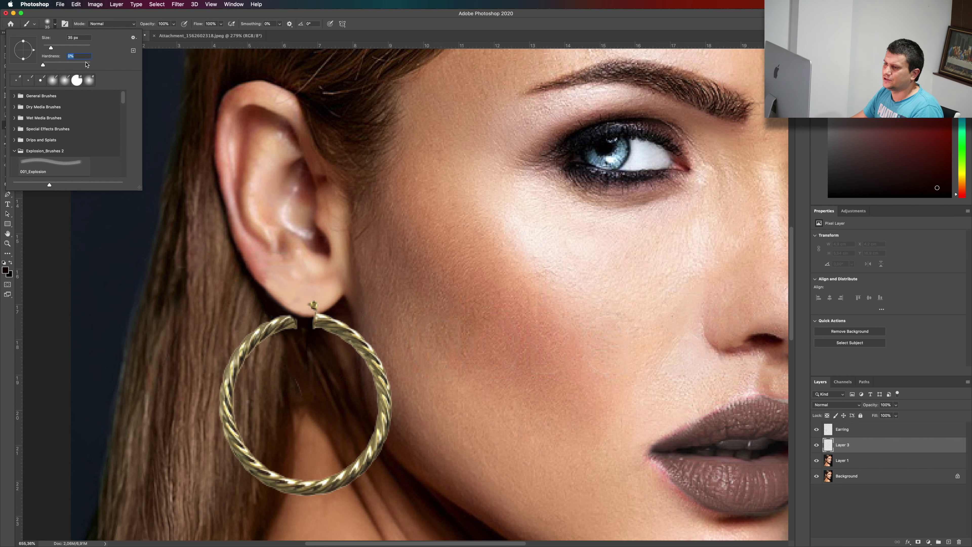
key(Return)
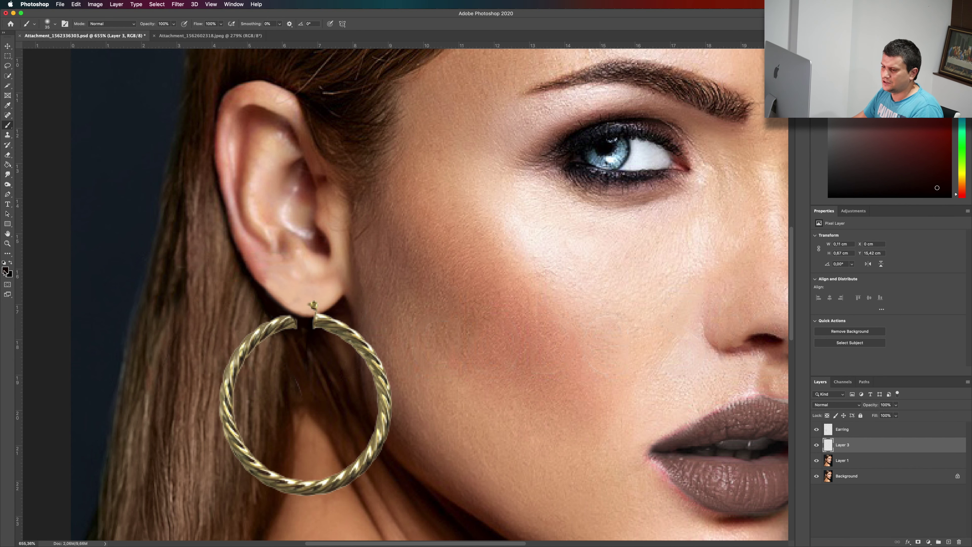
click(5, 271)
click(606, 225)
click(714, 160)
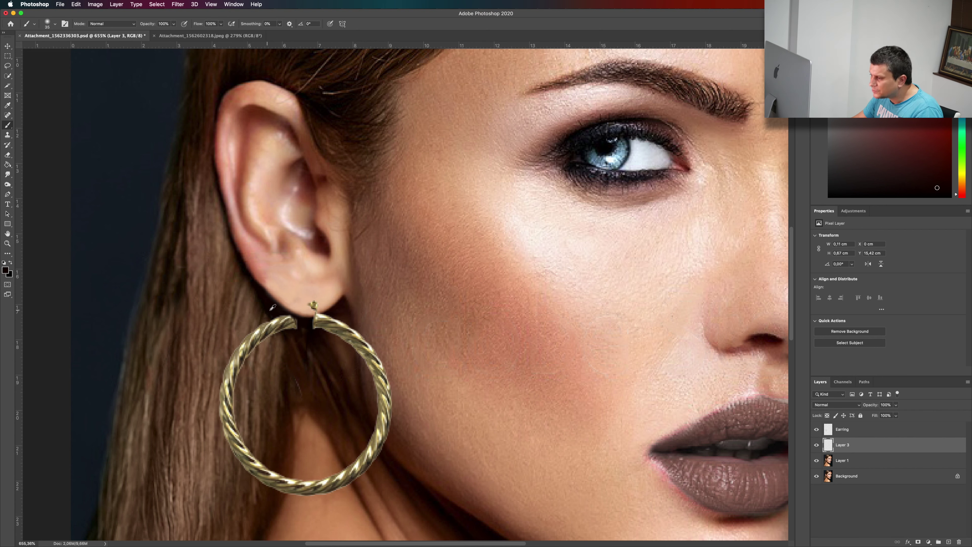
click(309, 324)
key(bracketleft)
key(bracketleft)
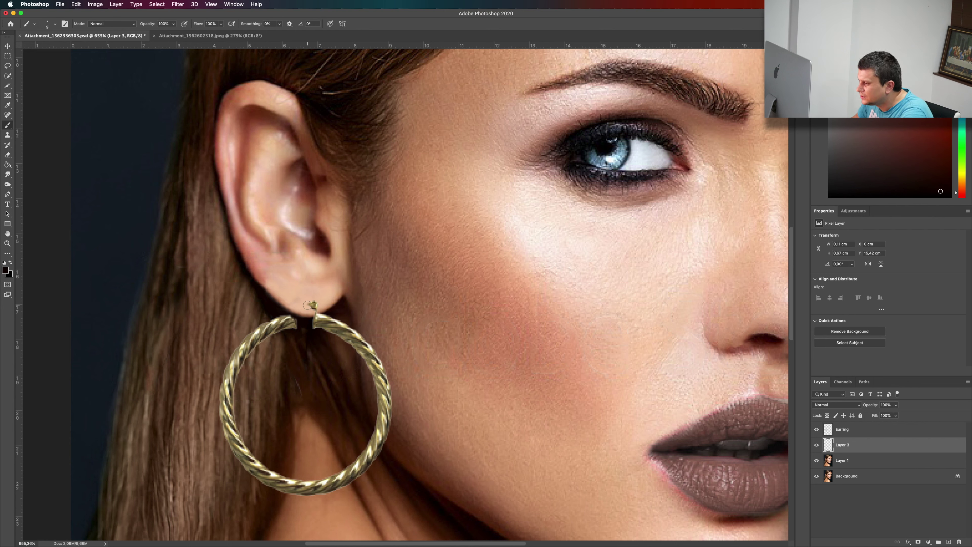
click(308, 304)
click(308, 305)
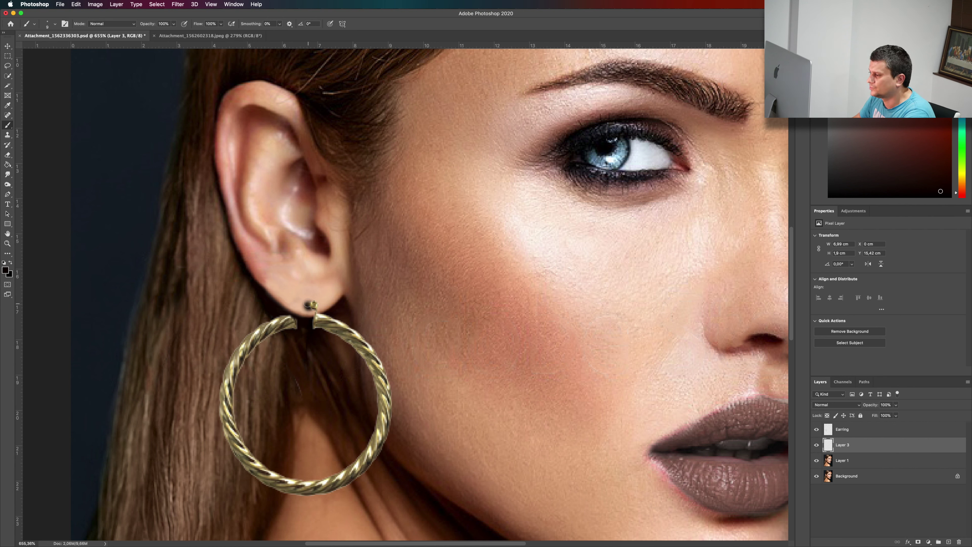
Step: Lower the opacity of Layer 3 to 53%
click(896, 415)
drag(896, 416, 880, 417)
click(350, 244)
Step: Trim the excess of the painted clasp shadow on Layer 3 with the Eraser
key(e)
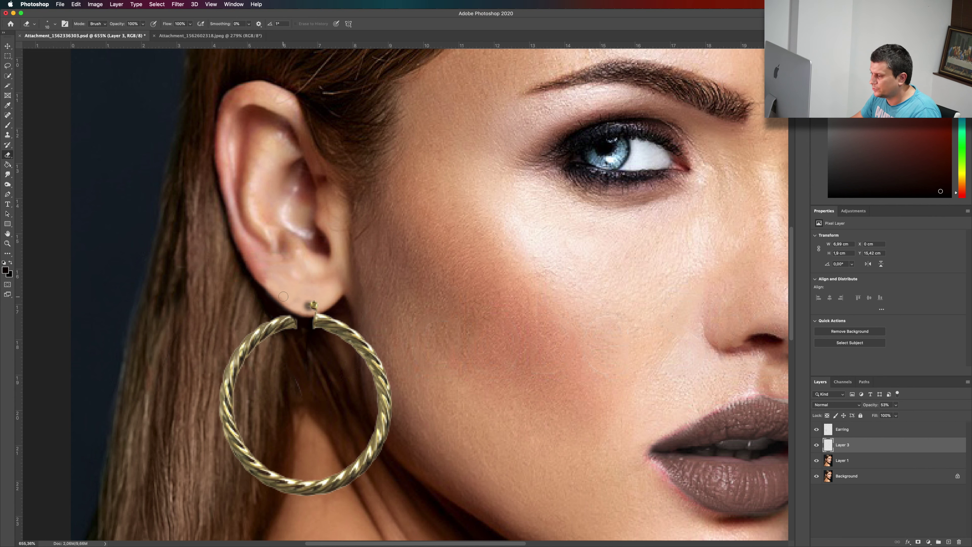
click(8, 164)
click(8, 155)
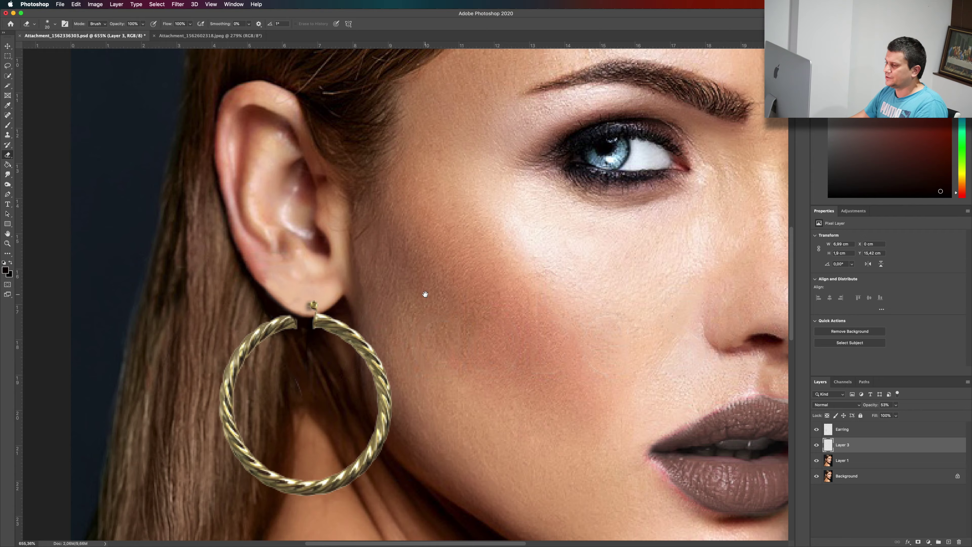
Step: Load the Earring layer's outline as a selection and add a new empty layer above it
drag(425, 294, 463, 265)
key(super+0)
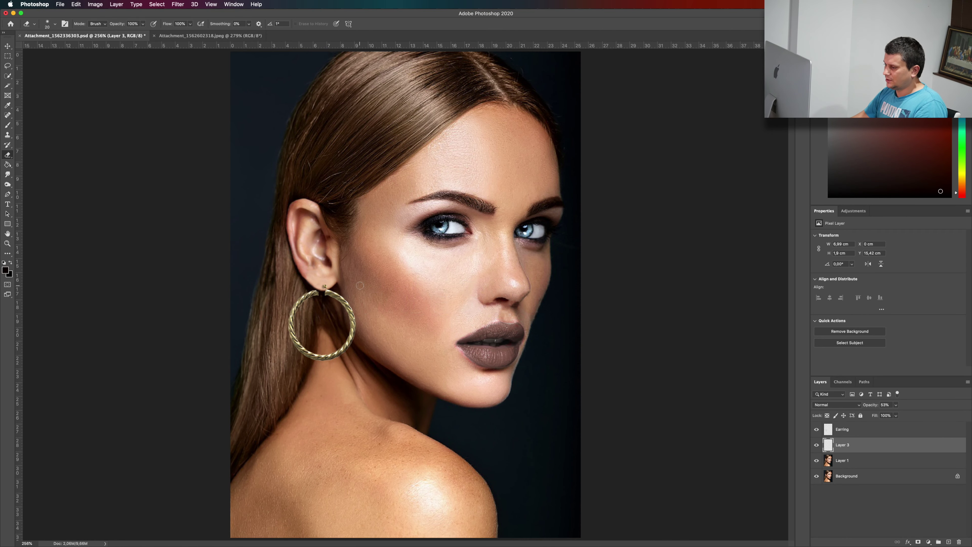
scroll(359, 286, up, 3)
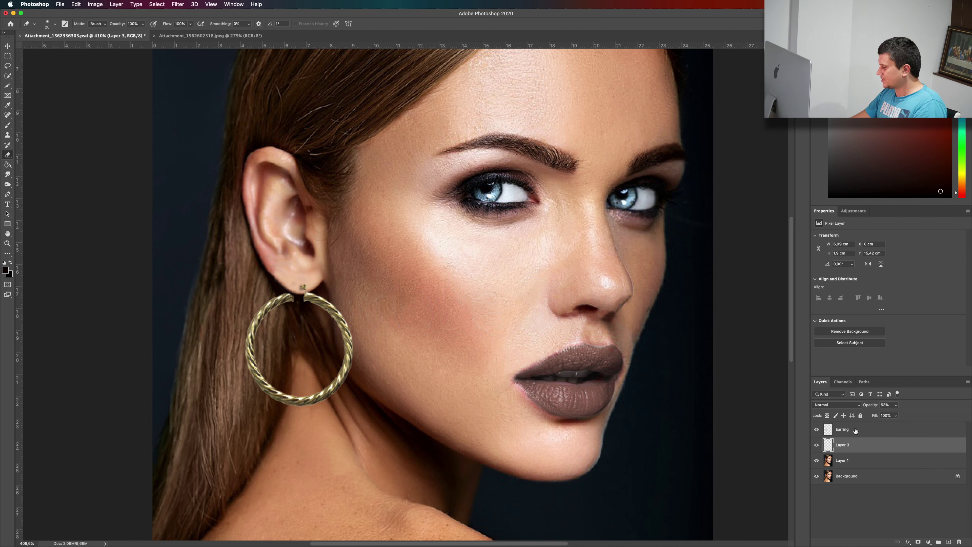
click(871, 430)
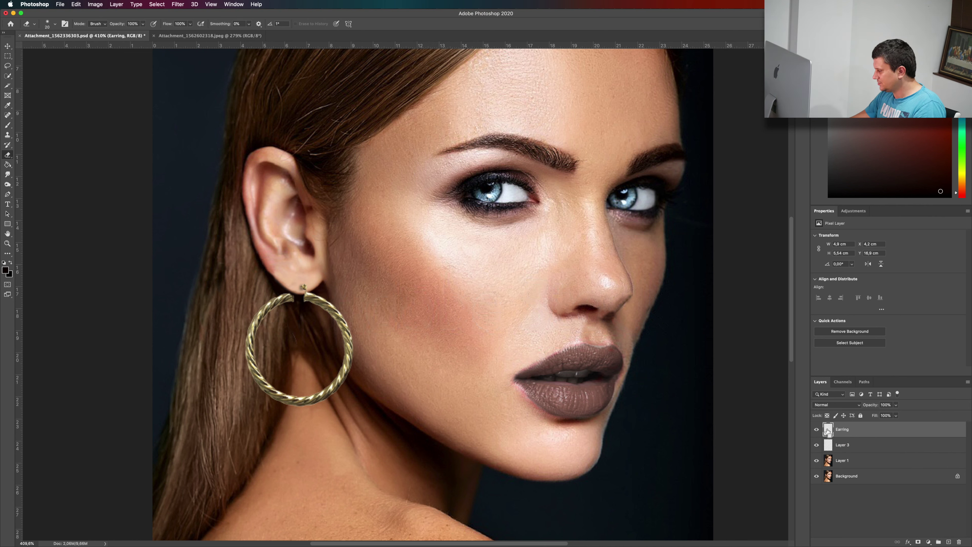
super+click(828, 430)
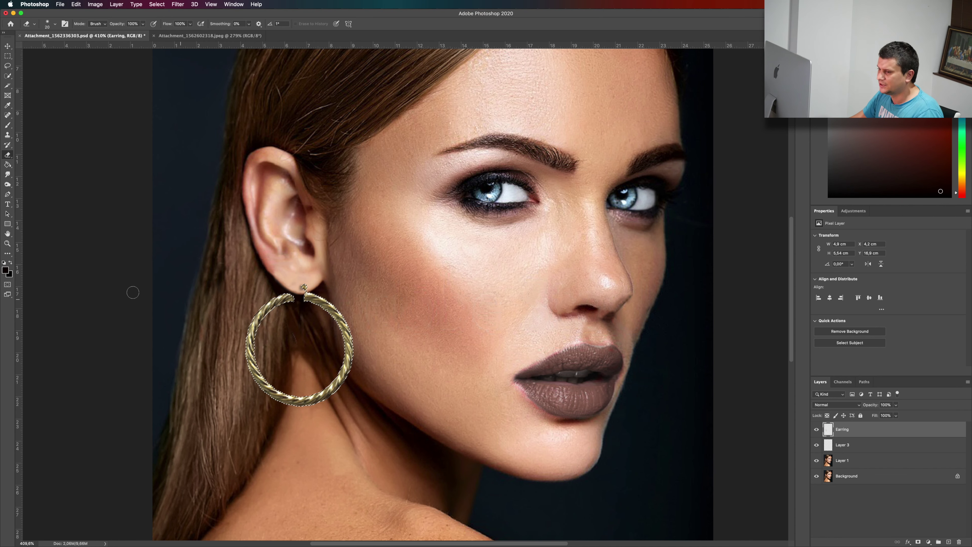
key(b)
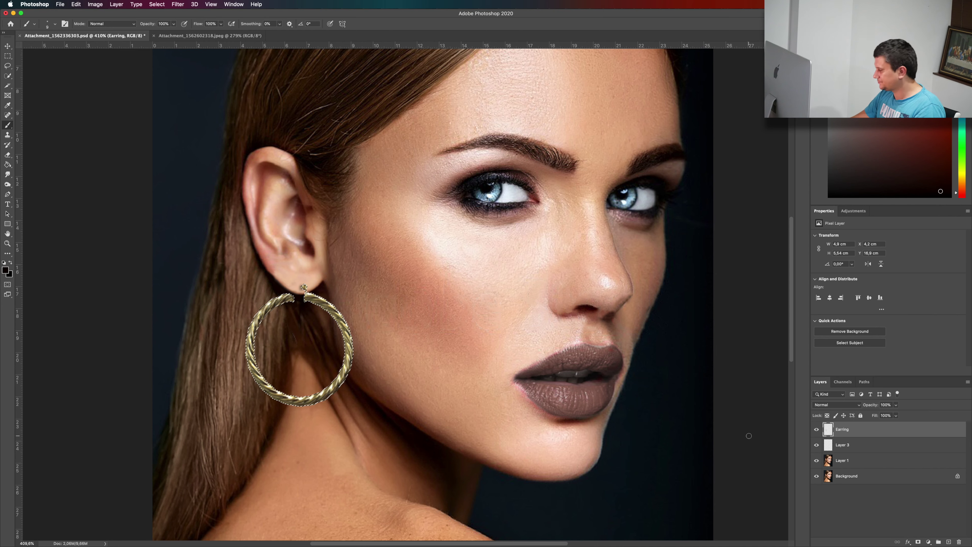
click(948, 541)
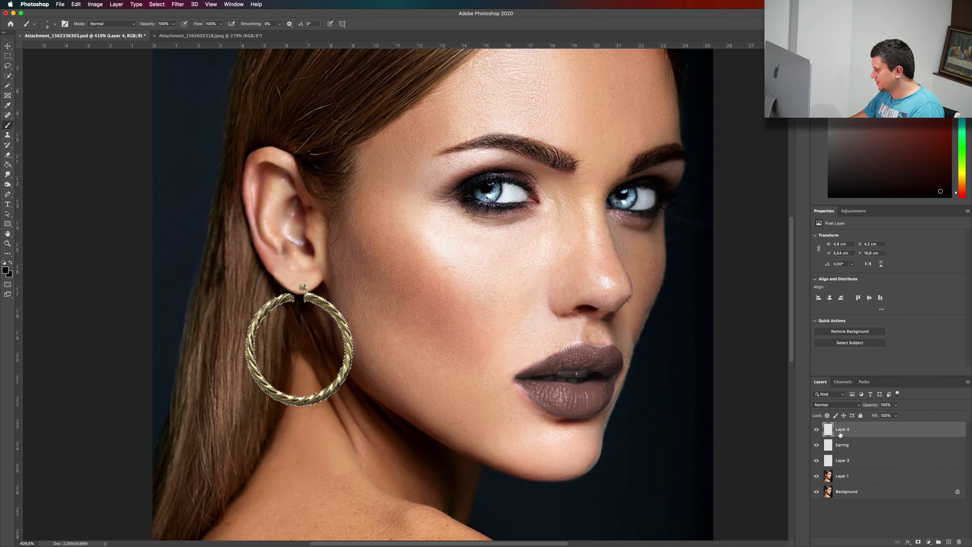
Step: Set the foreground to a very dark brown, starting from a colour sampled beside the earlobe
alt+click(276, 285)
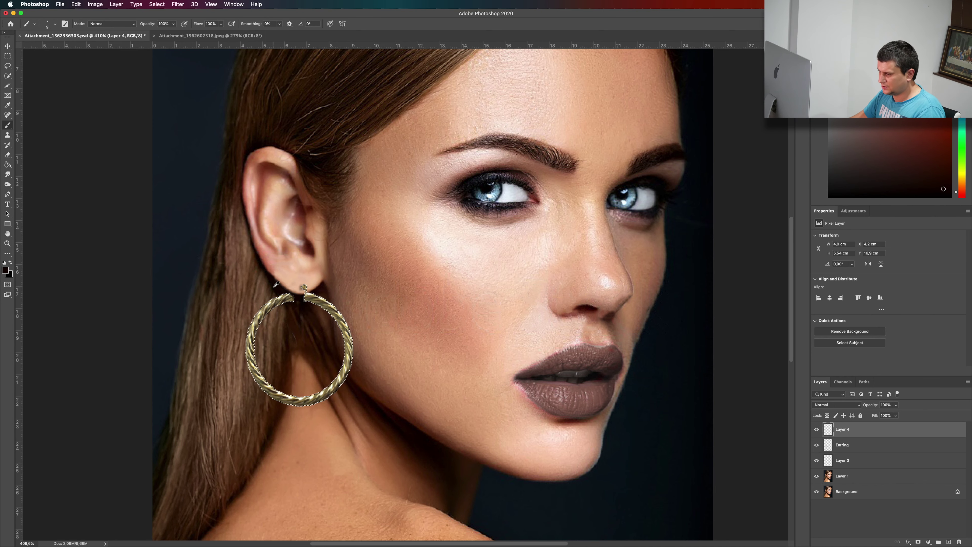
click(5, 272)
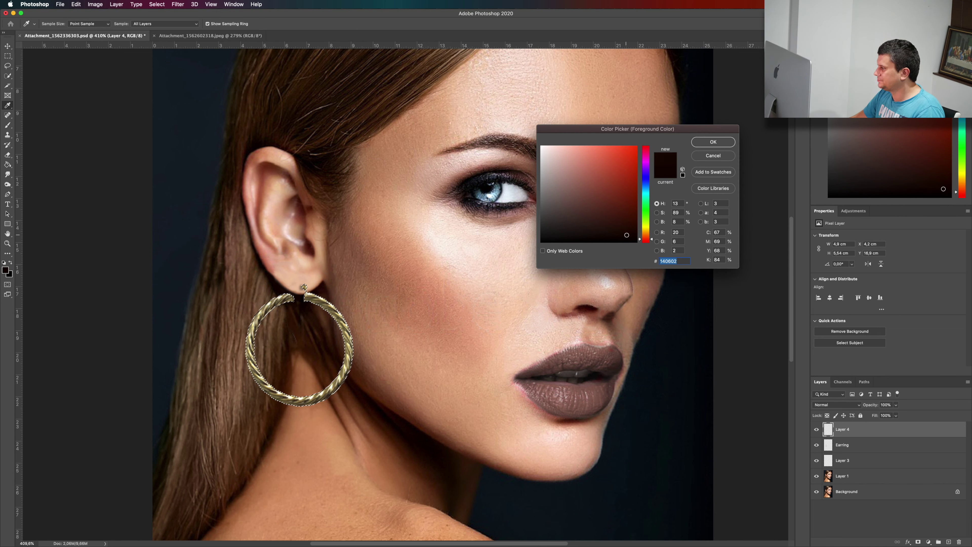
click(713, 142)
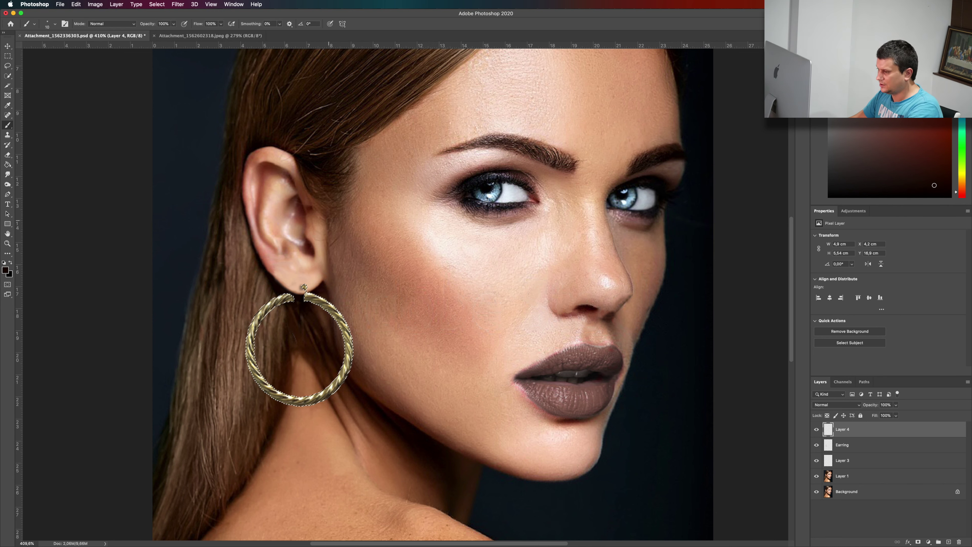
Step: Paint dark shading within the selection over the clasp and the hoop's upper-left end on Layer 4, with a soft 0% hardness Brush
key(bracketright)
key(bracketright)
key(bracketright)
key(bracketright)
key(bracketright)
key(bracketright)
key(bracketright)
key(bracketright)
key(bracketright)
key(bracketright)
key(bracketright)
key(bracketright)
right_click(5, 127)
click(53, 24)
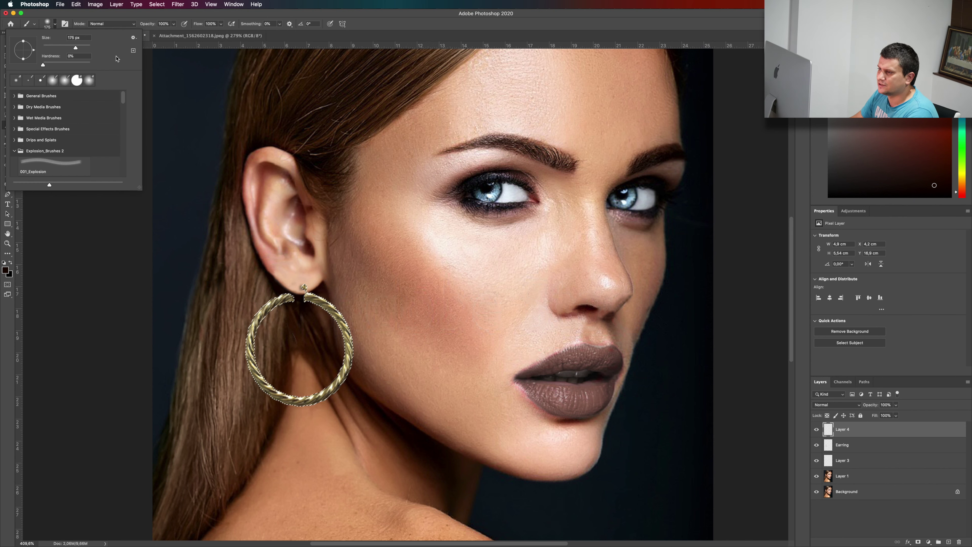
click(90, 309)
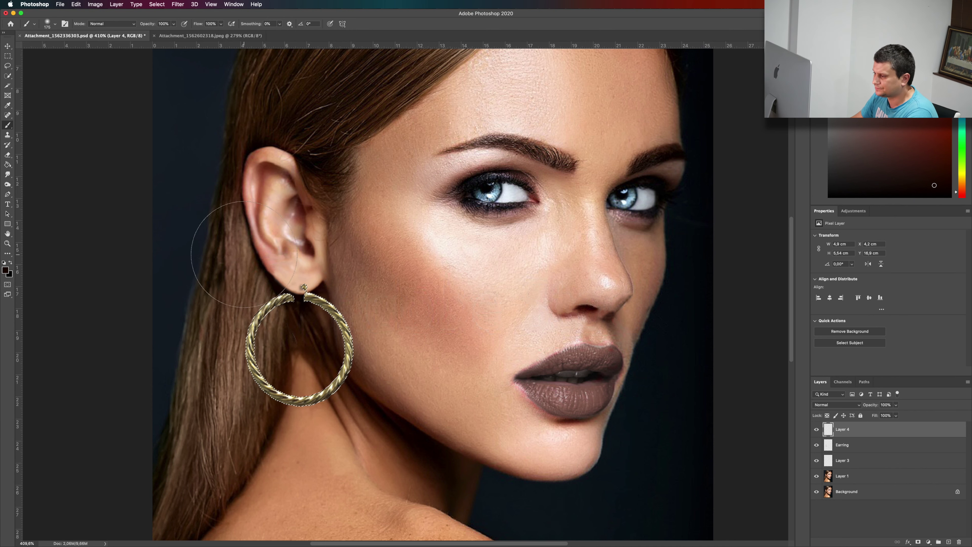
key(bracketleft)
key(bracketleft)
key(bracketleft)
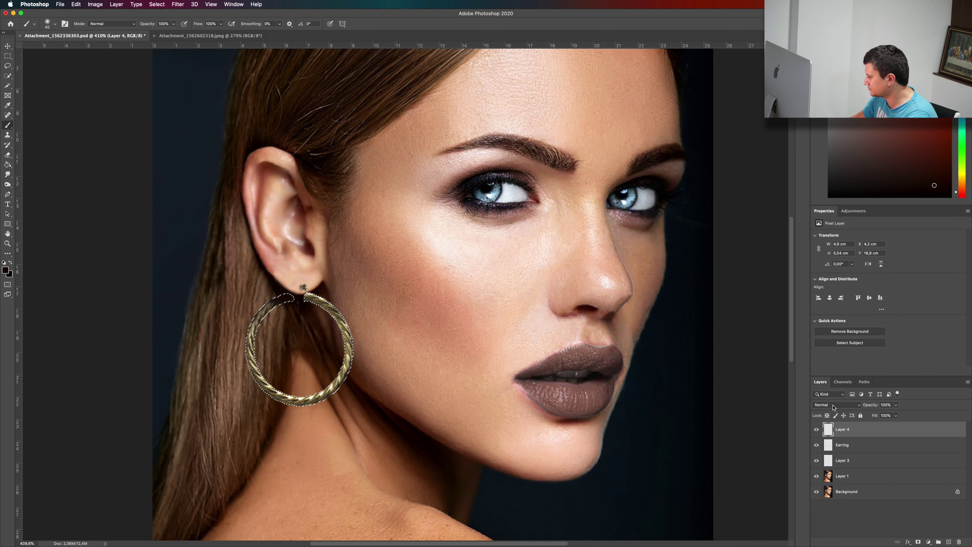
Step: Lower Layer 4's opacity to about 86% and remove the active selection around the earring
click(897, 406)
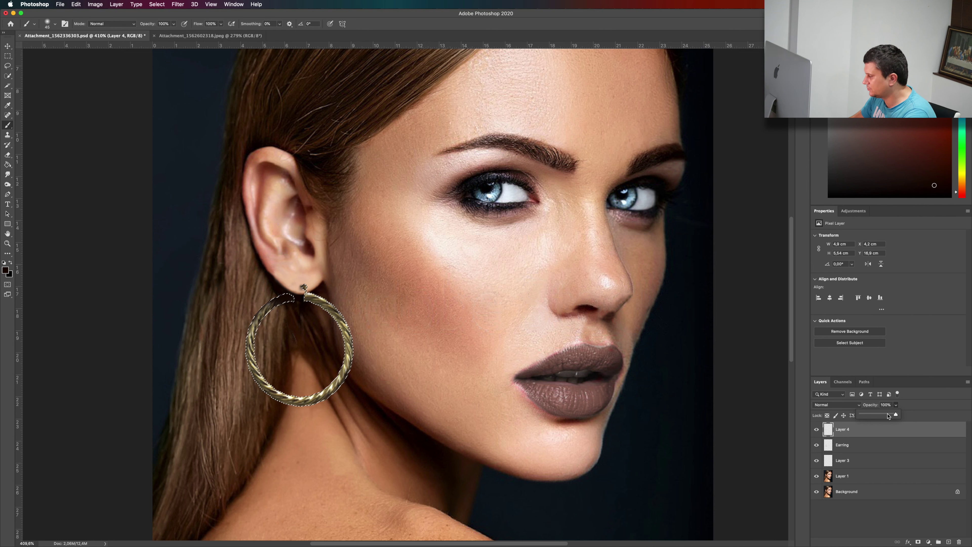
drag(888, 415, 891, 416)
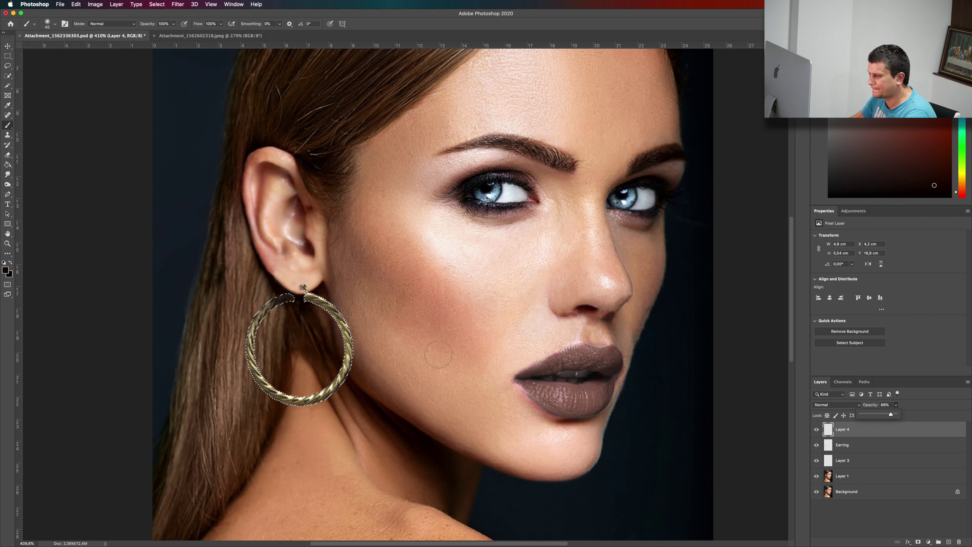
click(7, 56)
click(181, 310)
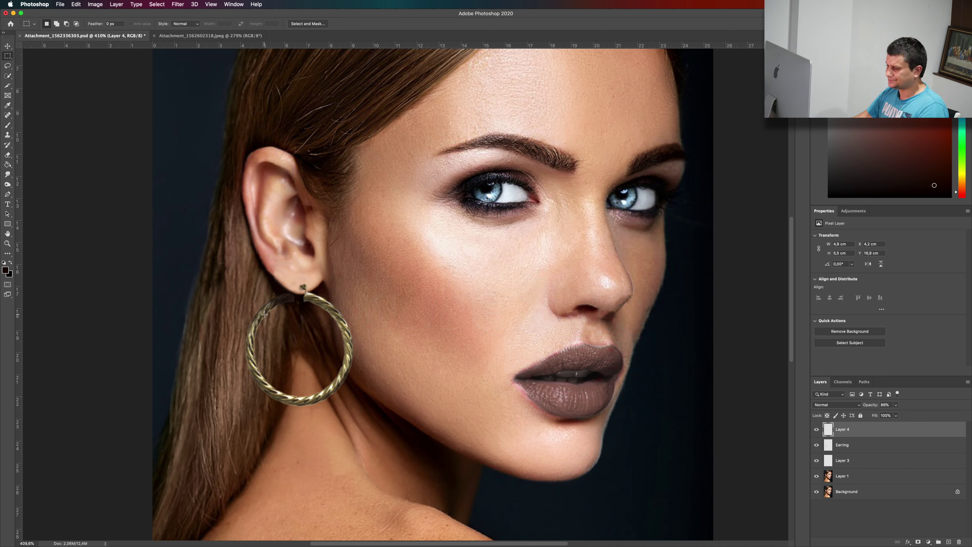
Step: Clean up the inner edge of the hoop on the Earring layer with a 15 px Eraser
key(e)
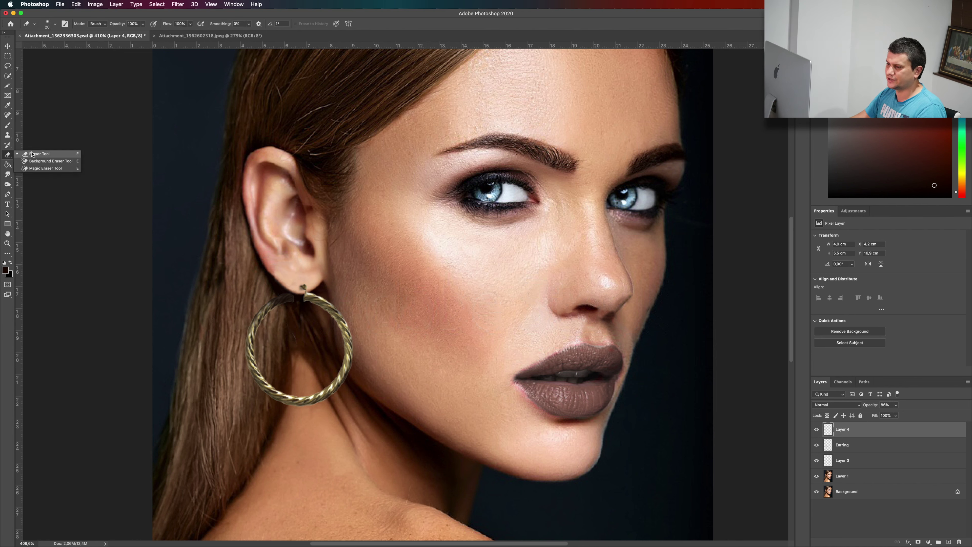
click(48, 24)
click(49, 25)
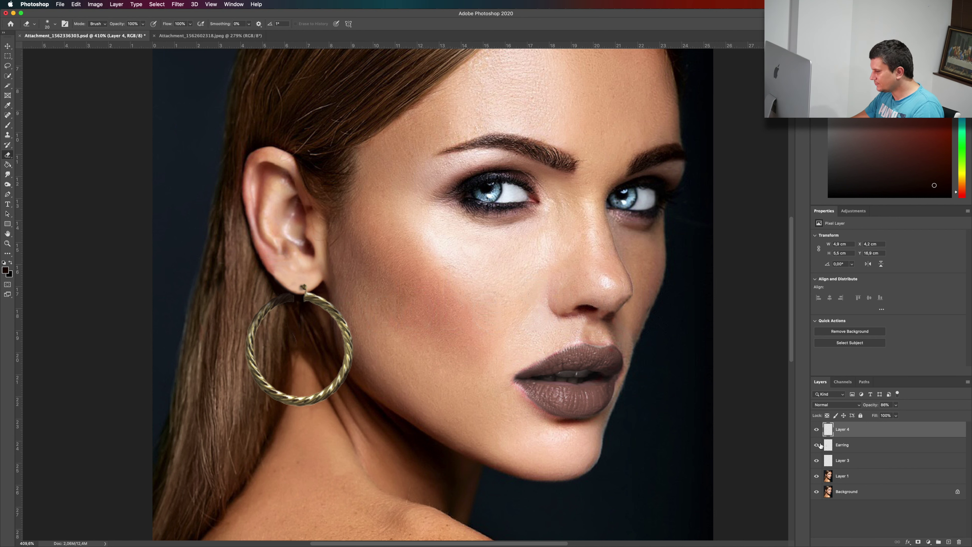
click(869, 447)
click(816, 445)
click(816, 444)
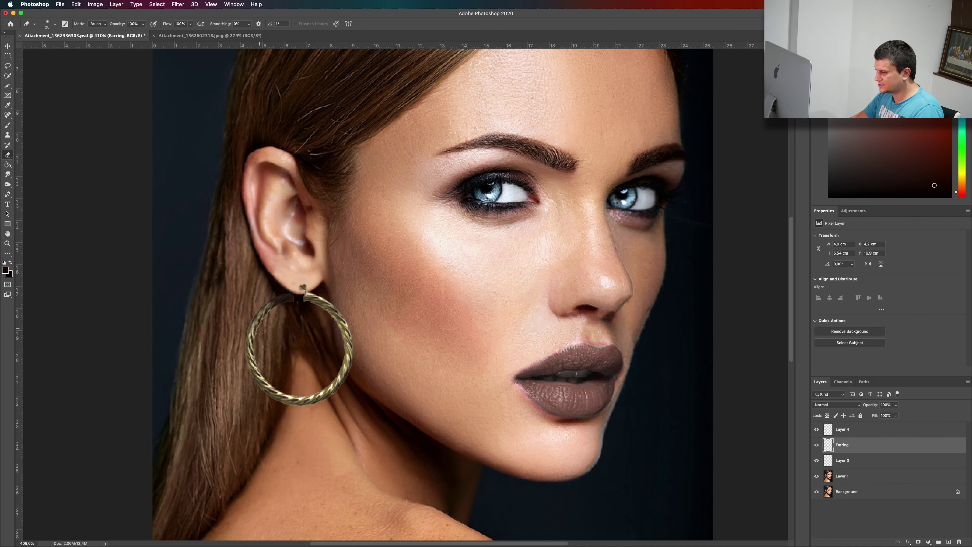
key(bracketleft)
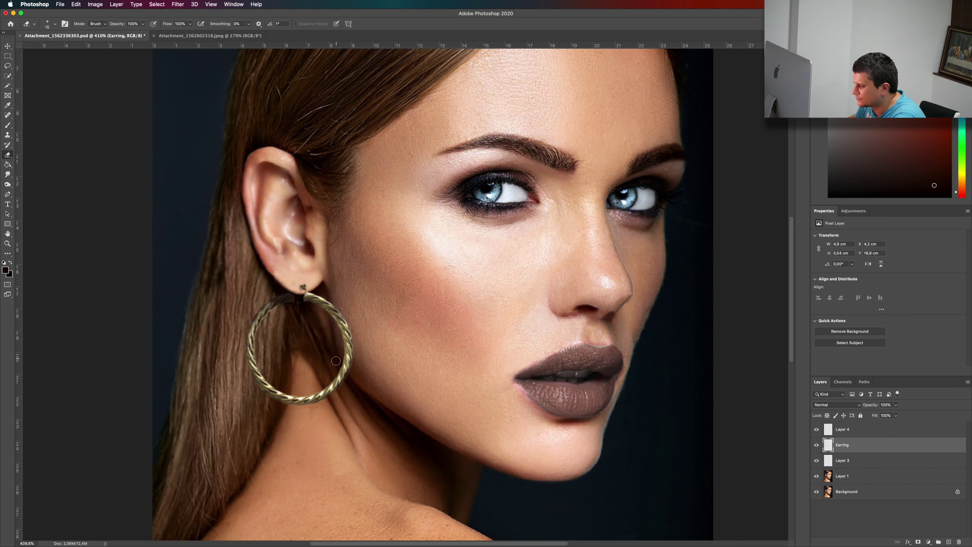
mouse_move(319, 385)
mouse_down()
mouse_move(276, 383)
mouse_move(260, 358)
mouse_move(264, 326)
mouse_move(296, 301)
mouse_up()
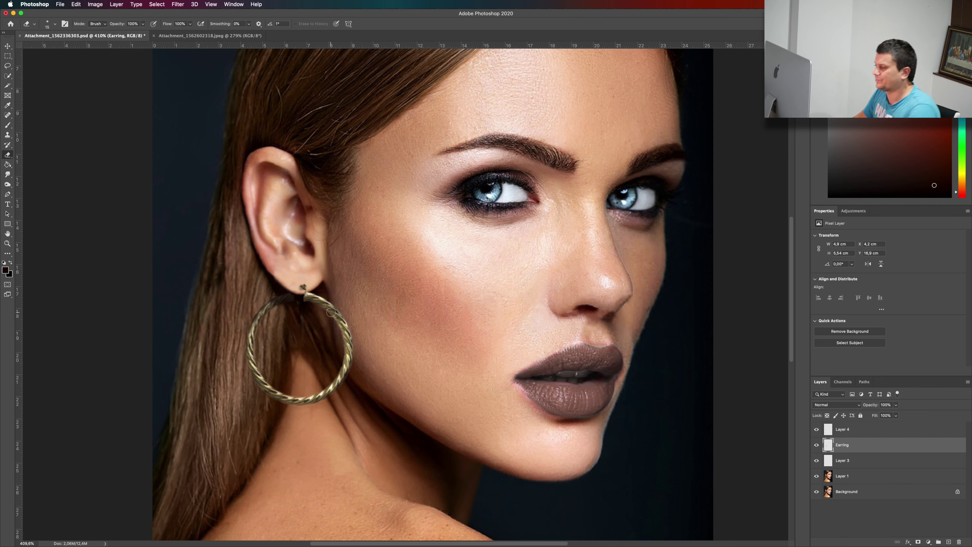
Step: Reduce the opacity of the dark shading on Layer 4 to 80%
scroll(375, 298, down, 5)
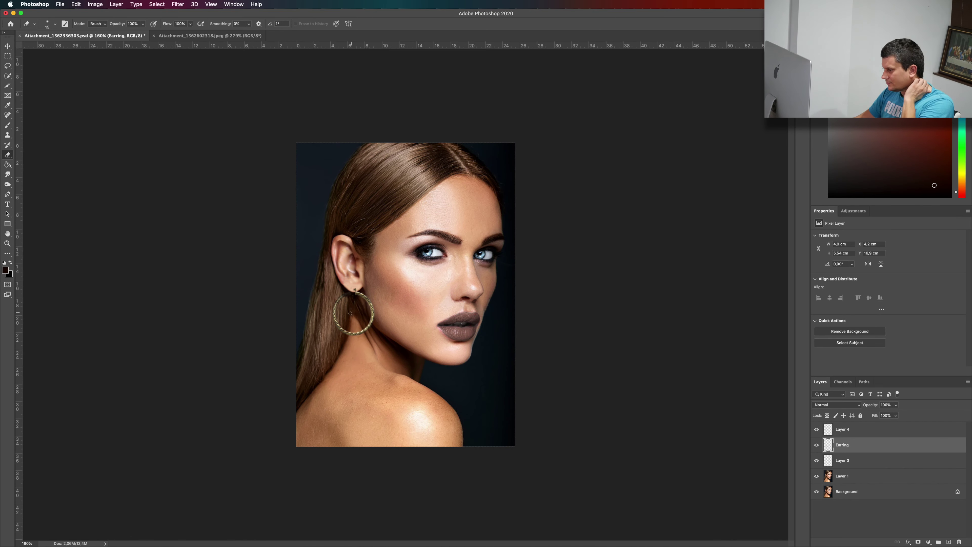
scroll(385, 295, up, 5)
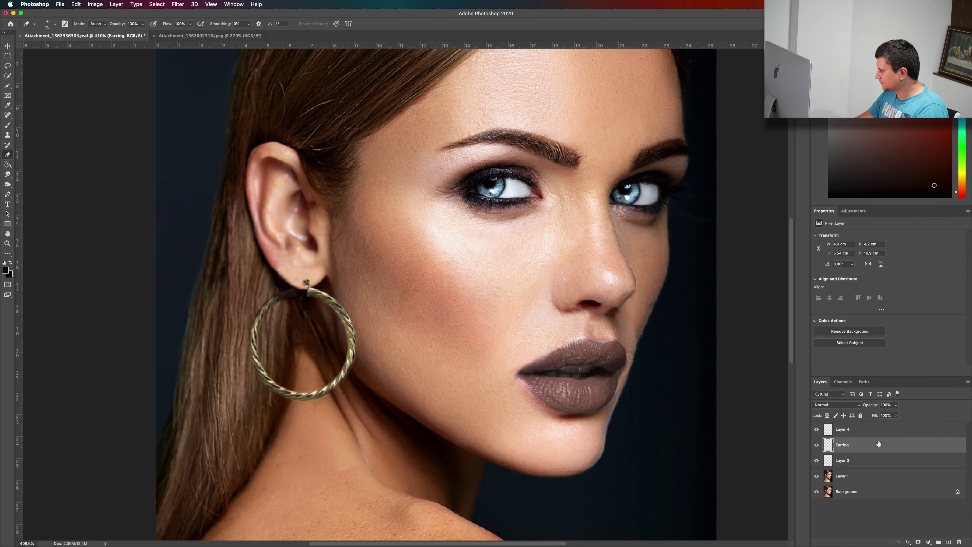
click(871, 466)
click(870, 430)
drag(895, 405, 888, 417)
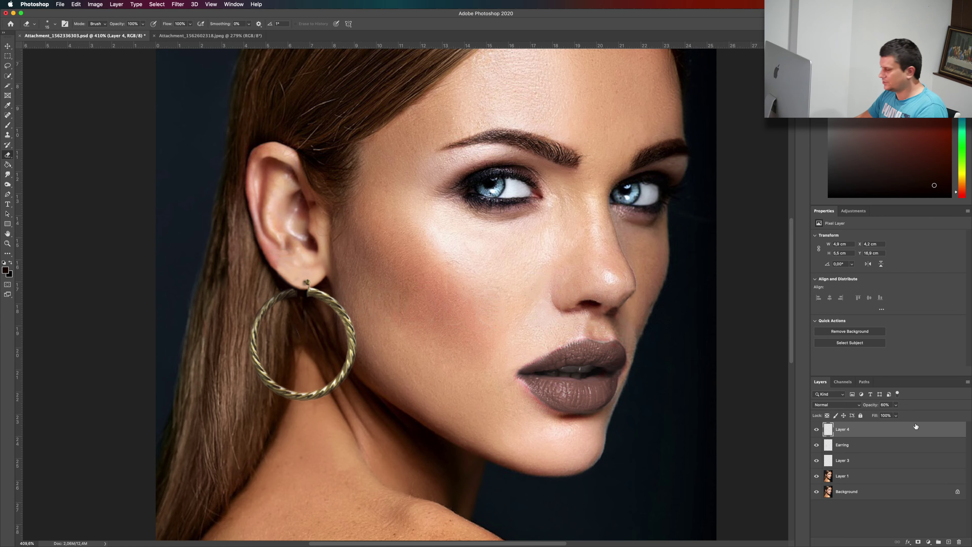
scroll(327, 305, down, 5)
scroll(327, 305, up, 7)
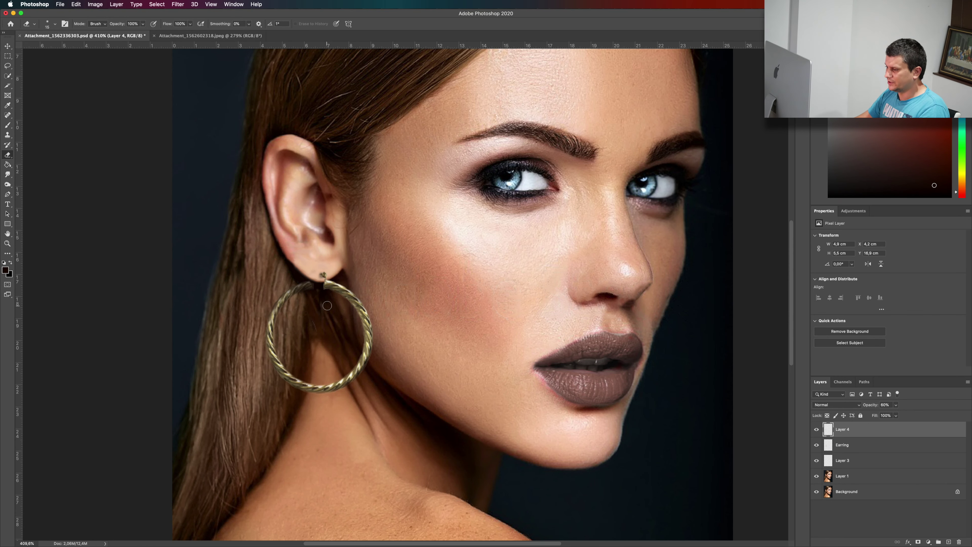
scroll(339, 310, down, 5)
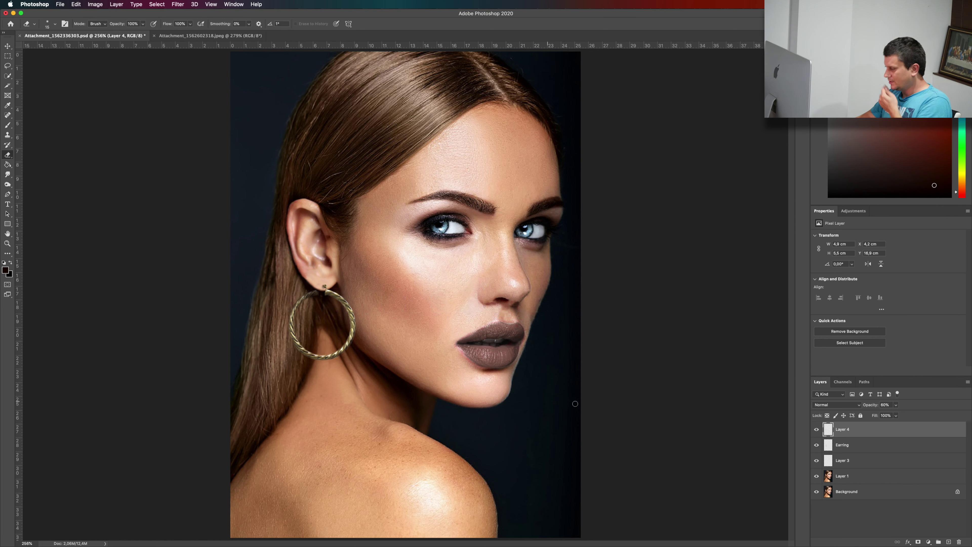
Step: Duplicate the Earring layer and name the copy "Shadow on skin"
click(875, 453)
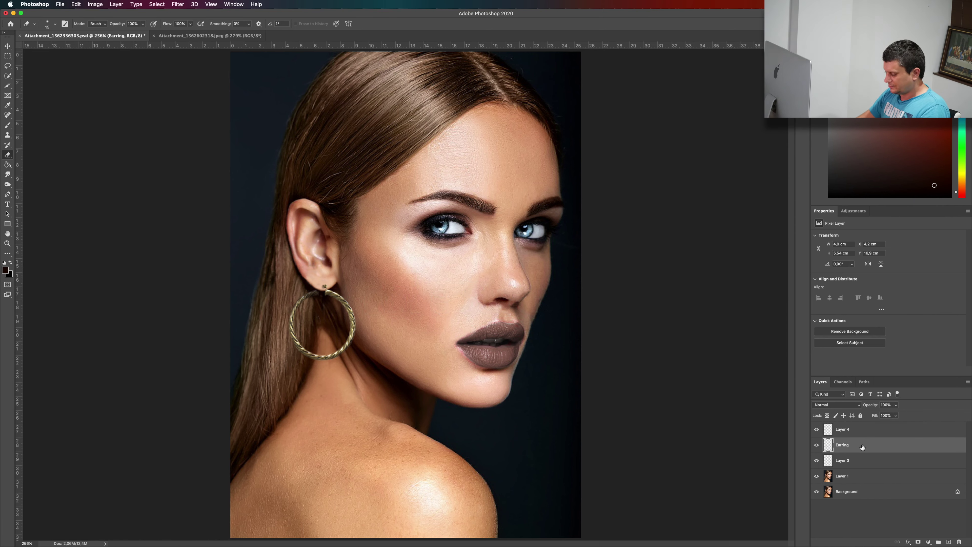
key(super+j)
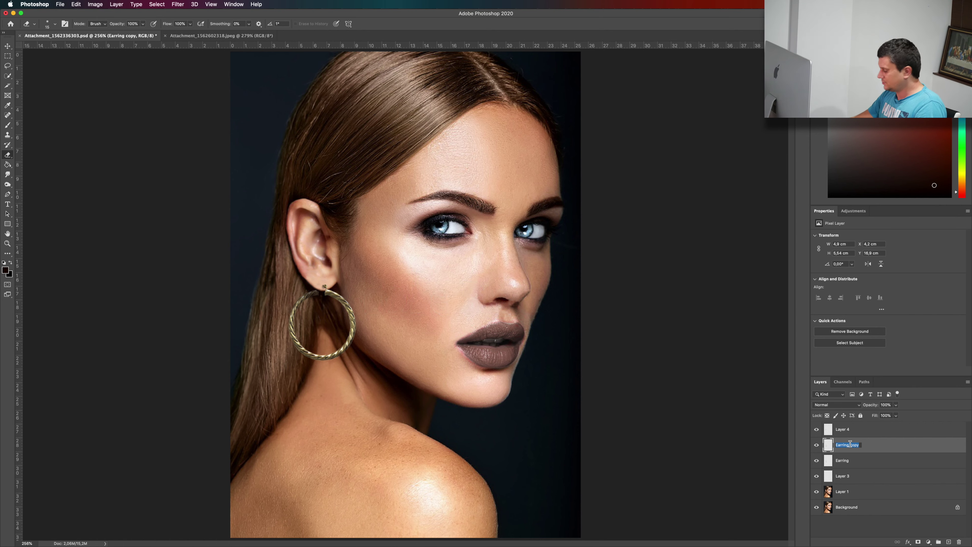
text(Skin Sha)
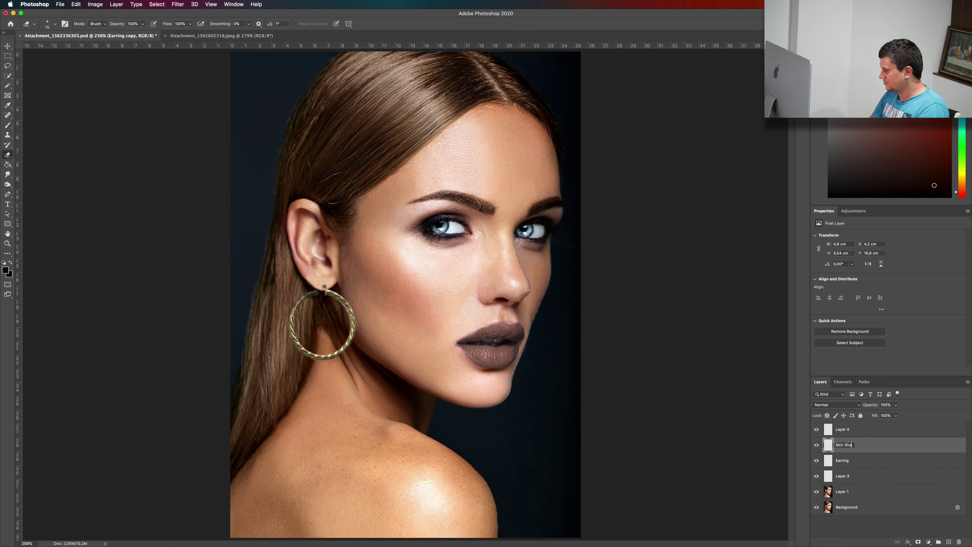
key(BackSpace)
key(BackSpace)
text(hadow on skin)
key(Return)
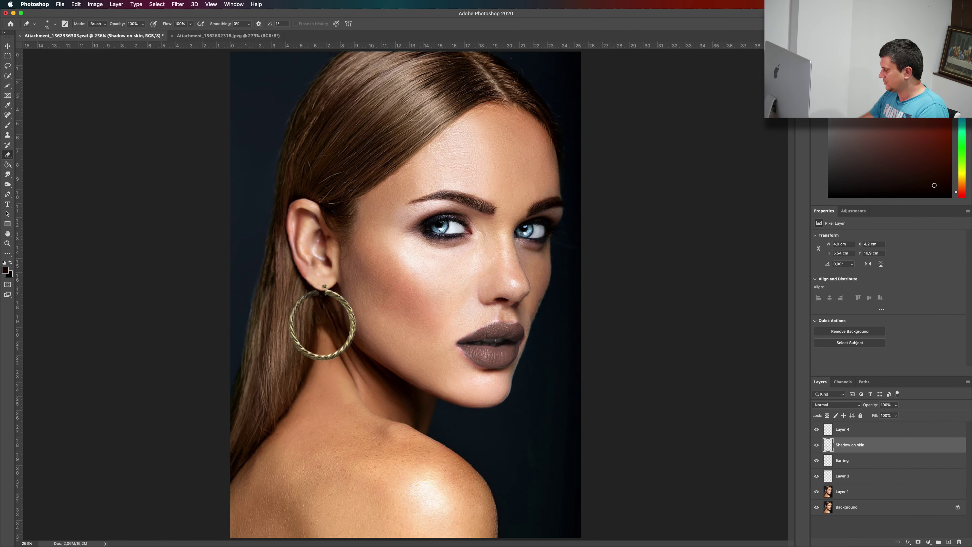
Step: Offset the Shadow on skin hoop below and slightly right of the earring, and give it a black Color Overlay at 100% opacity
click(8, 46)
drag(352, 315, 357, 357)
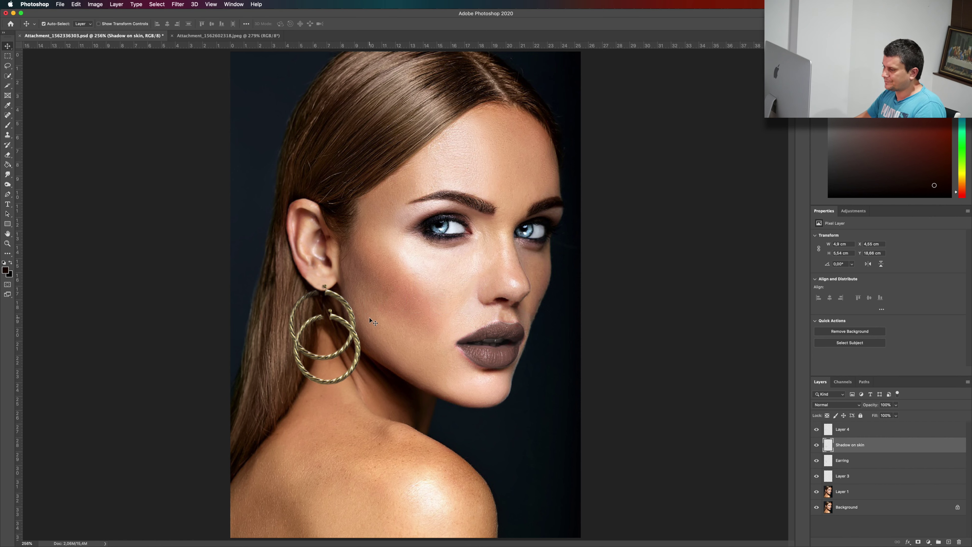
double_click(900, 448)
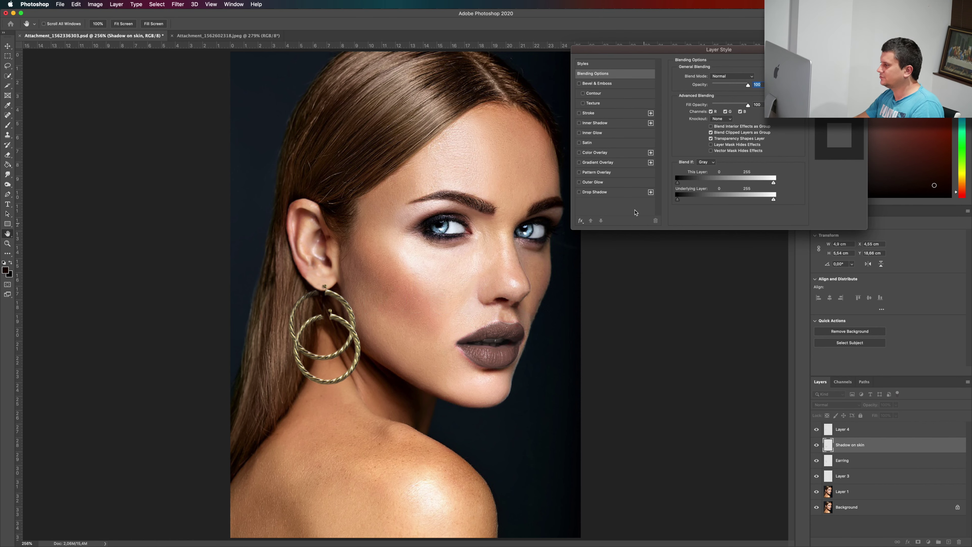
click(584, 153)
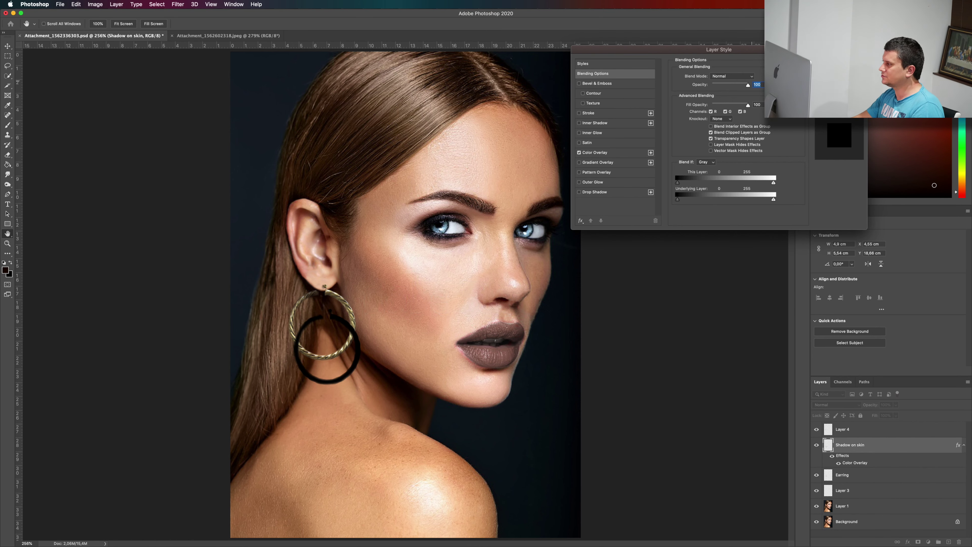
click(627, 153)
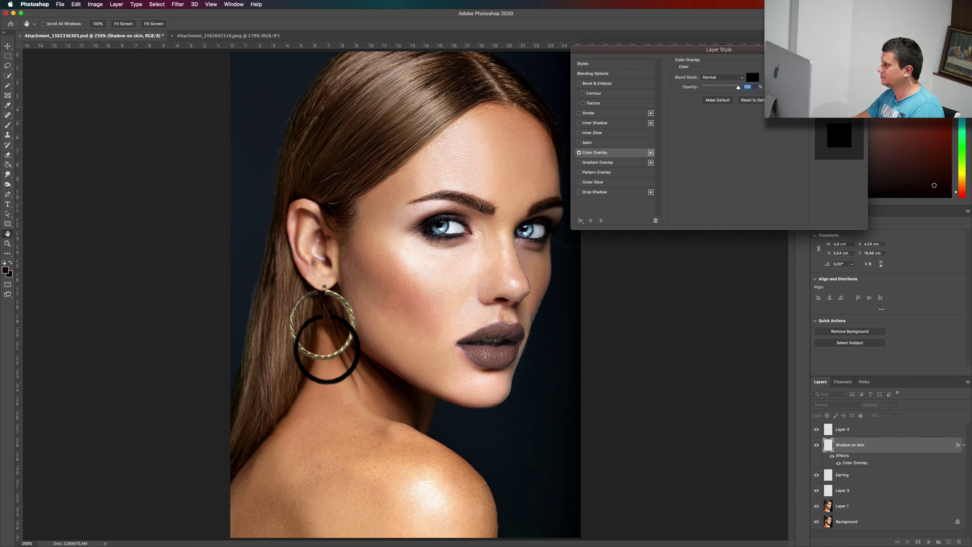
key(Return)
Step: Soften the Shadow on skin layer with a Gaussian Blur of about 6 pixels radius
click(174, 4)
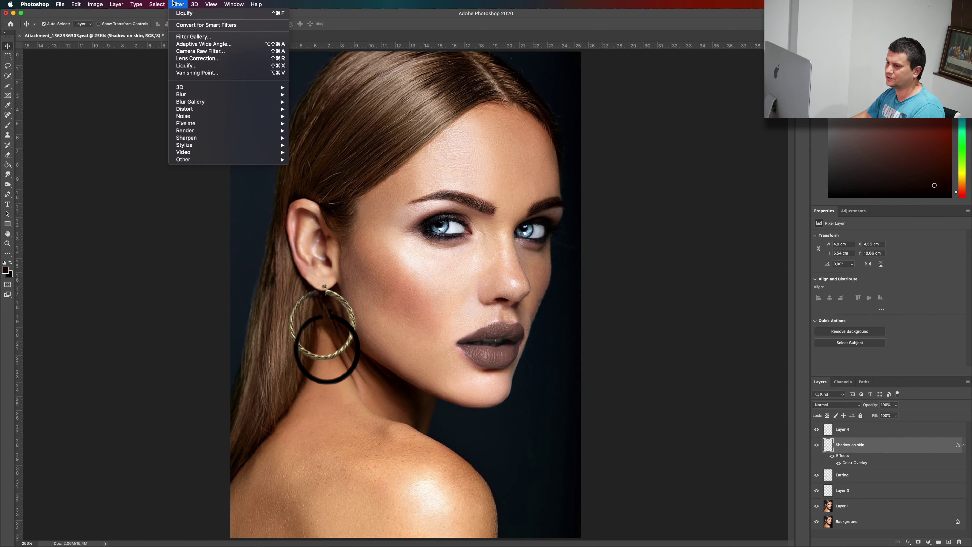
mouse_move(205, 96)
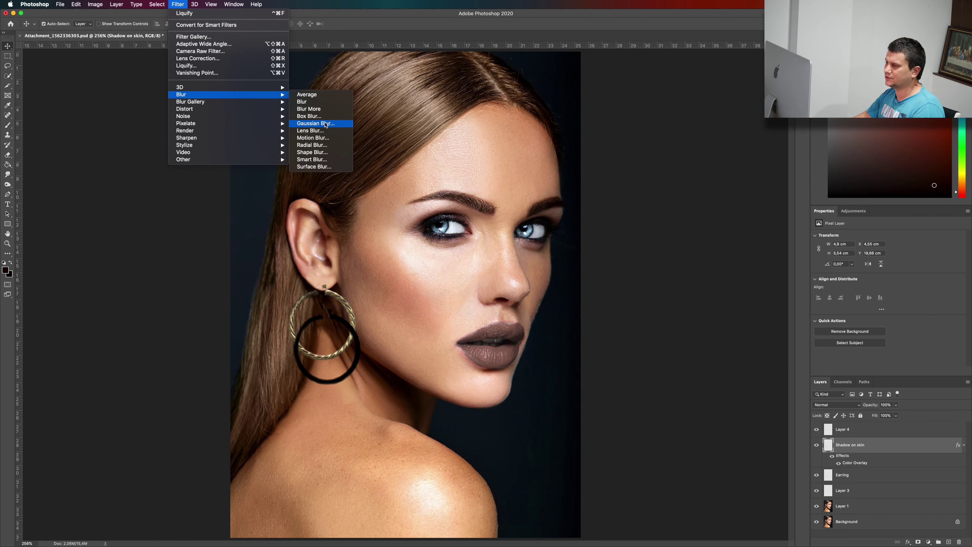
click(316, 123)
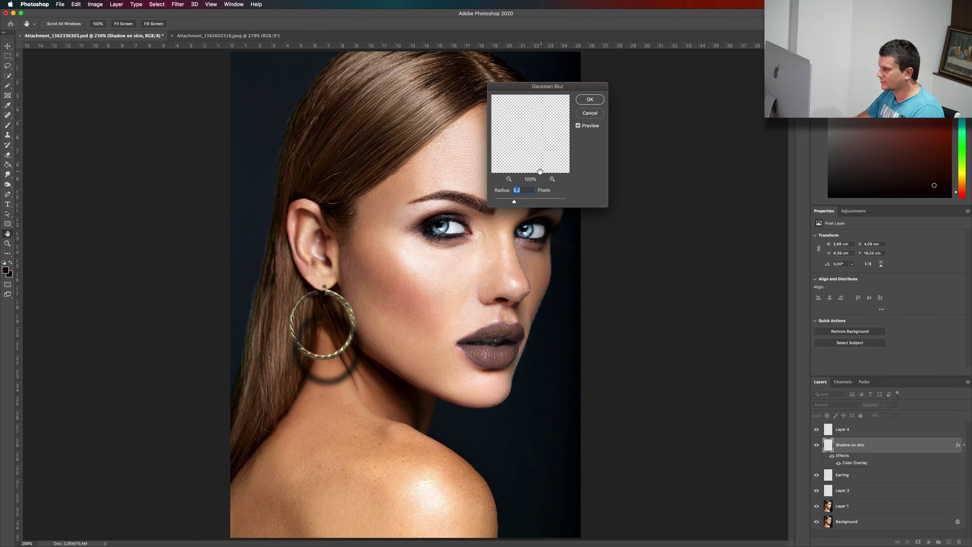
drag(513, 202, 516, 202)
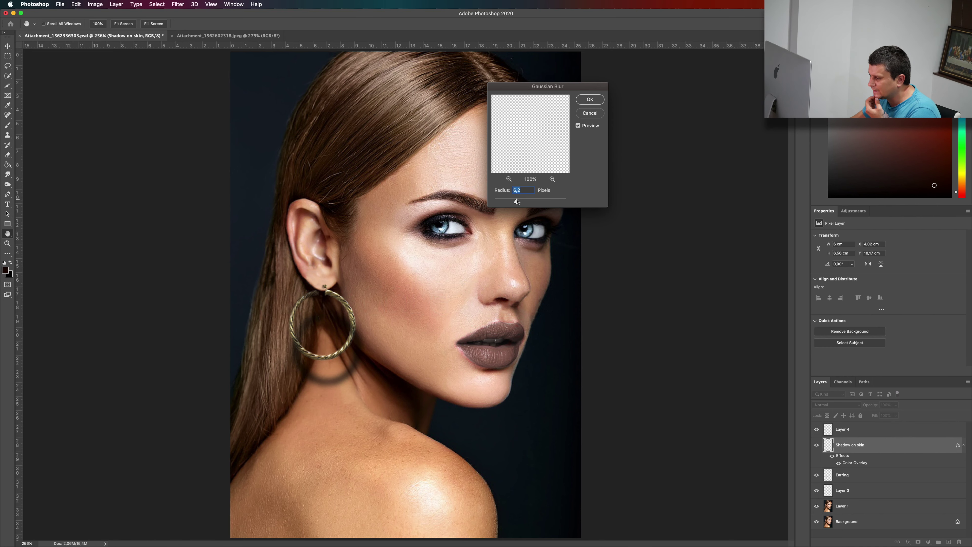
click(589, 100)
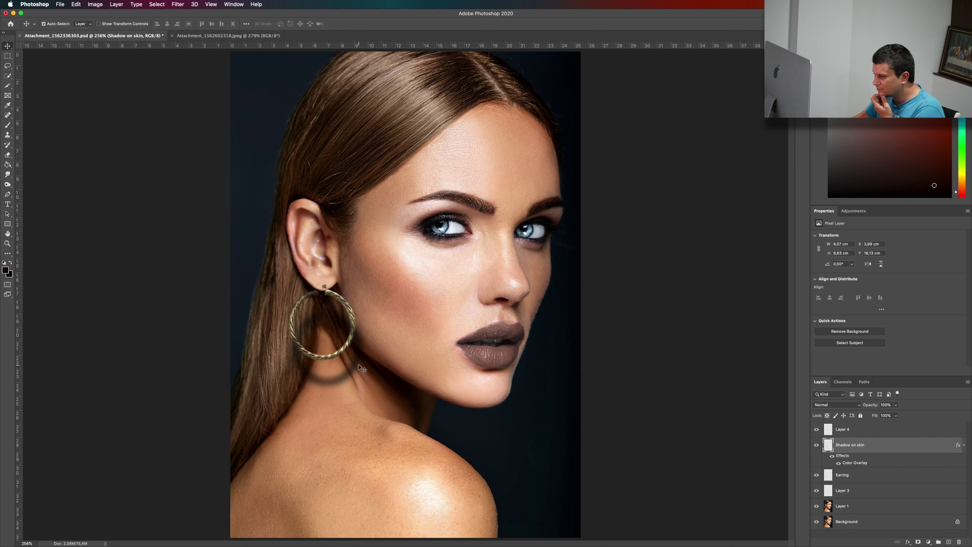
Step: Shift the blurred shadow slightly up so it sits closer to the hoop on the neck
drag(359, 364, 357, 358)
key(Down)
key(Down)
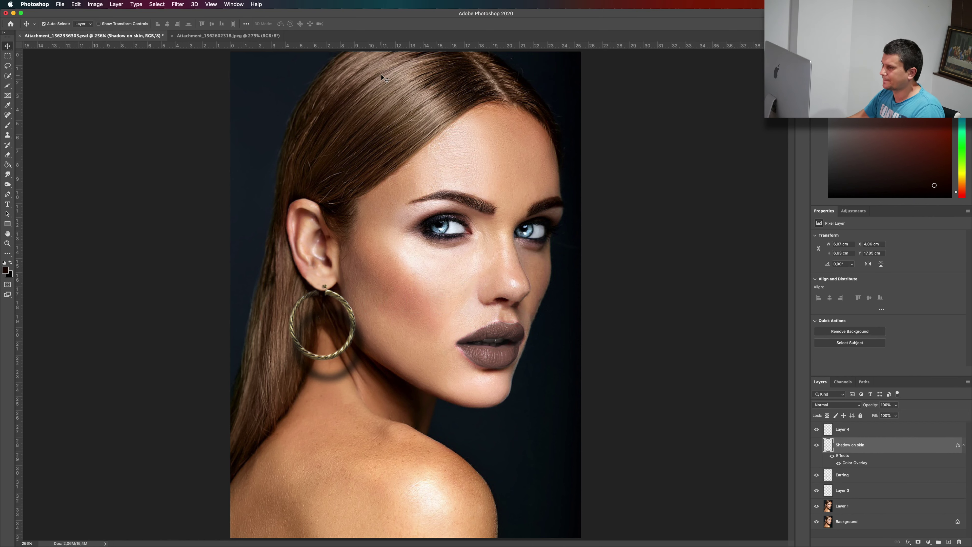
Step: Erase the left part of the blurred shadow where it falls over the hair, using a soft 150 px Eraser
key(e)
key(bracketright)
key(bracketright)
key(bracketright)
key(bracketright)
key(bracketright)
key(bracketright)
key(bracketright)
key(bracketright)
key(bracketright)
key(bracketright)
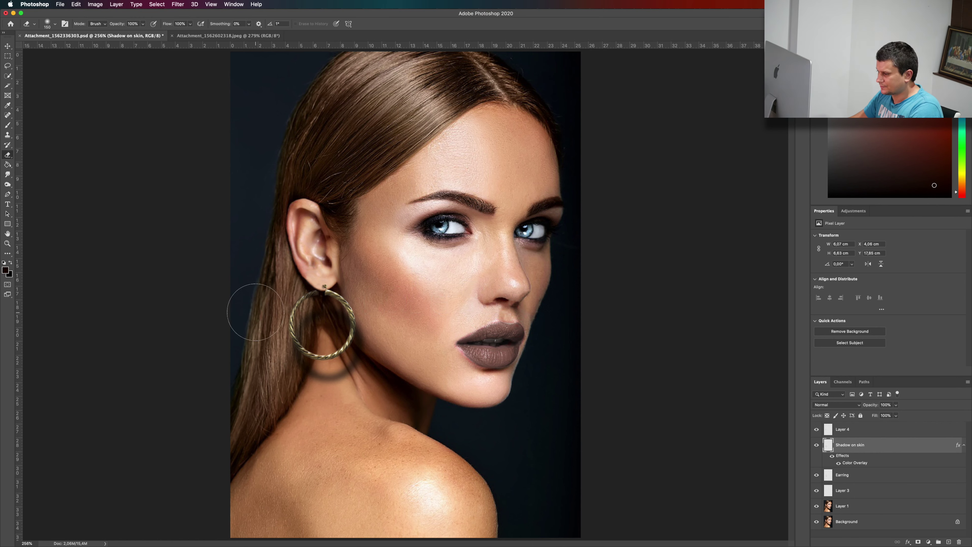
mouse_move(260, 331)
mouse_down()
mouse_move(245, 327)
mouse_move(261, 317)
mouse_up()
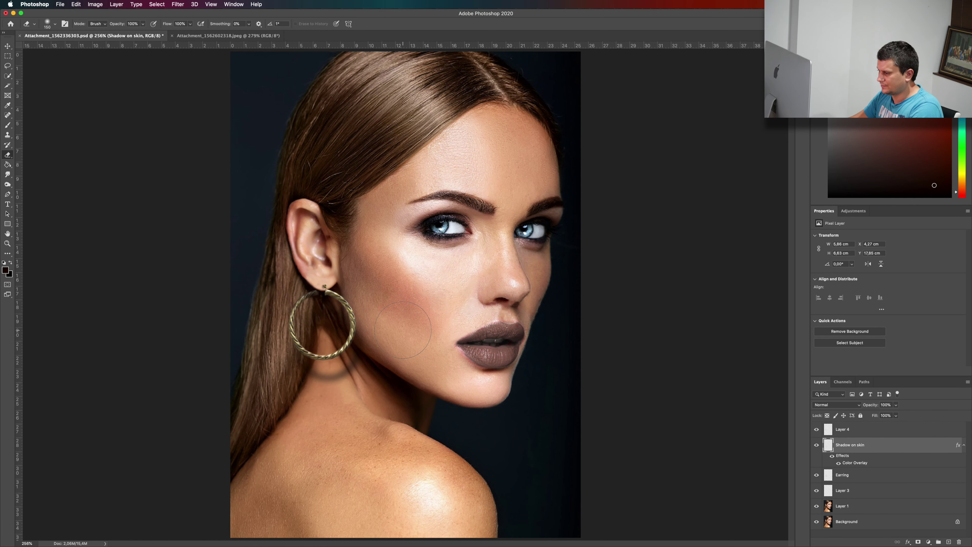
Step: Set the Shadow on skin layer's opacity to 67% and check the whole portrait
click(896, 405)
drag(880, 415, 882, 416)
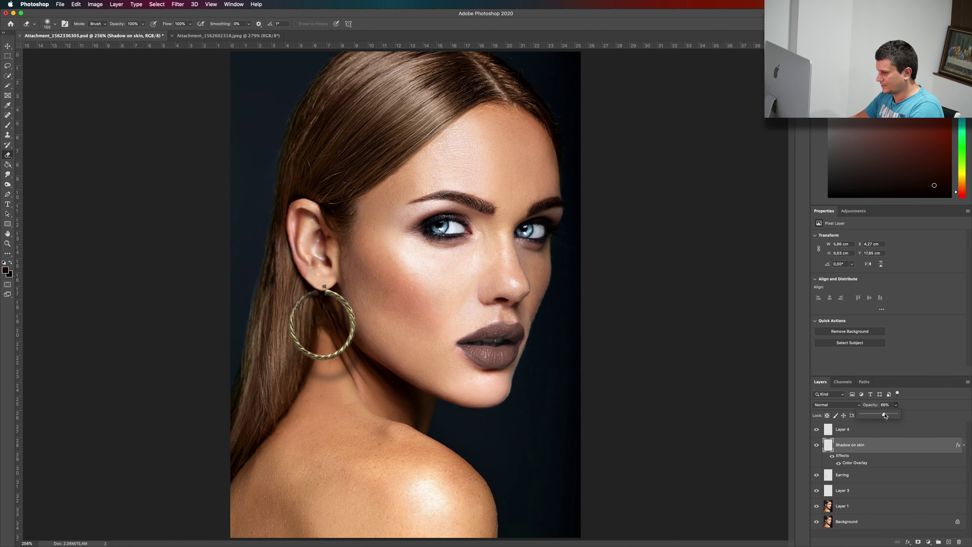
click(897, 444)
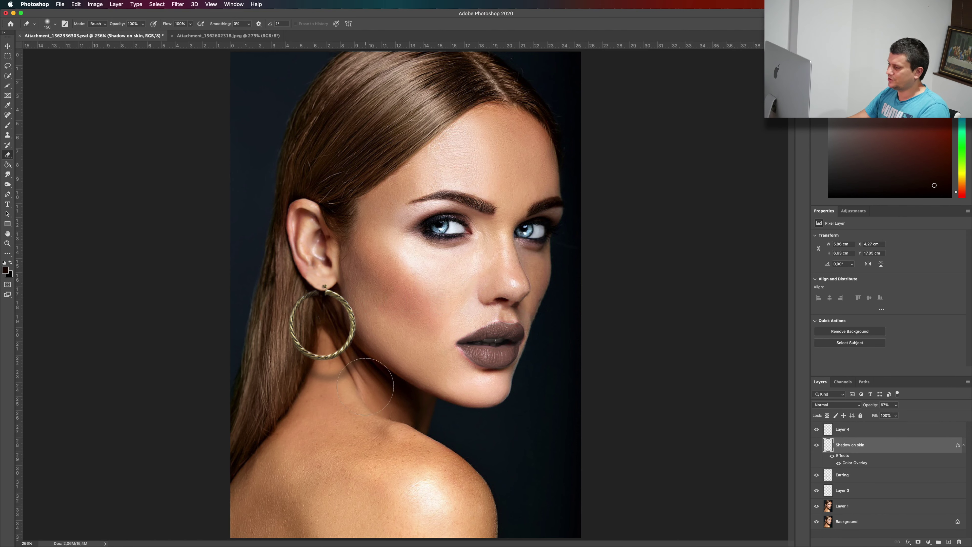
key(super+minus)
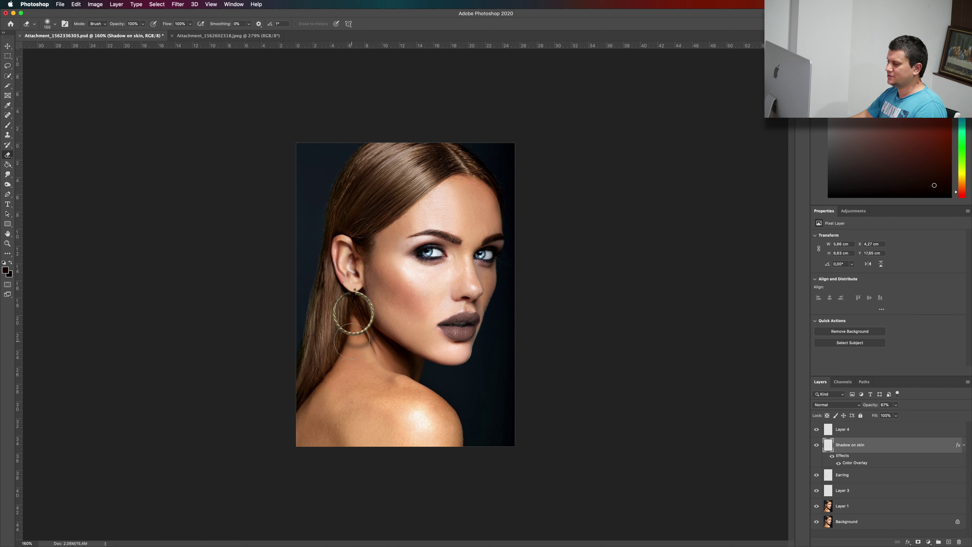